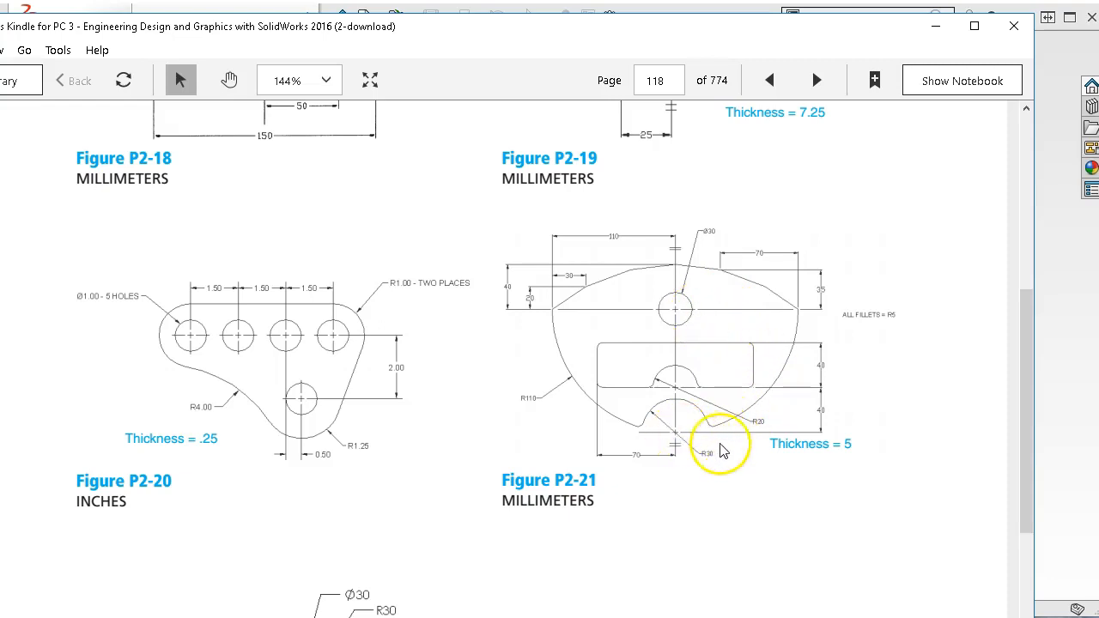
Move the Figure P2-21 reference drawing aside, switch to SOLIDWORKS and create a new part.
left_click_drag(514, 35, 1098, 69)
left_click(255, 219)
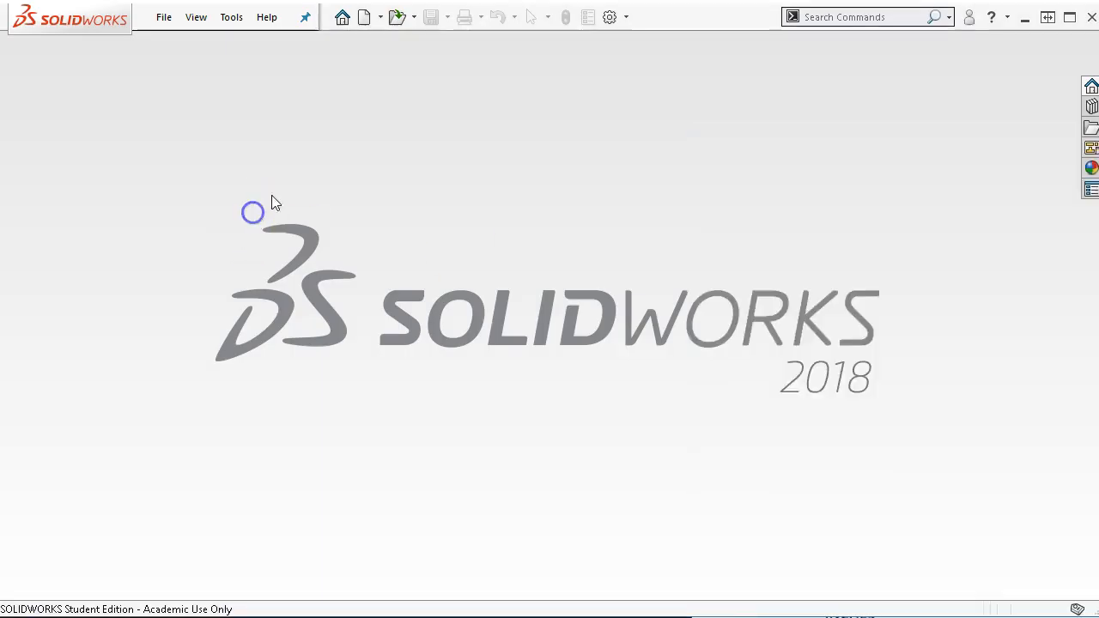
left_click(367, 19)
double_click(410, 205)
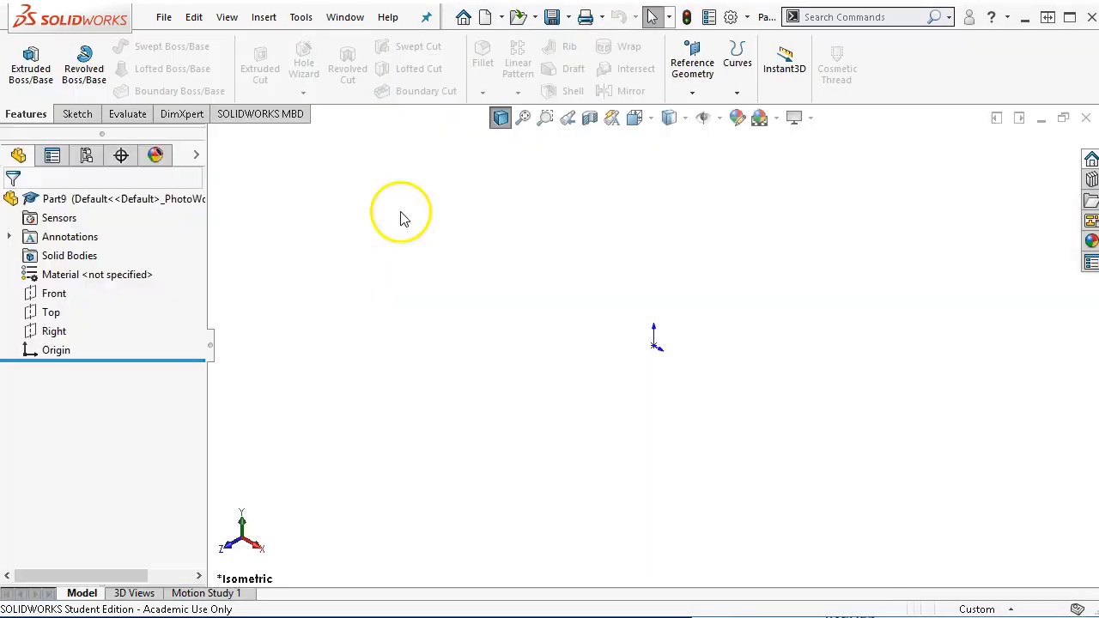
Start a sketch on the Front plane and draw an infinite vertical construction line through the origin.
left_click(50, 296)
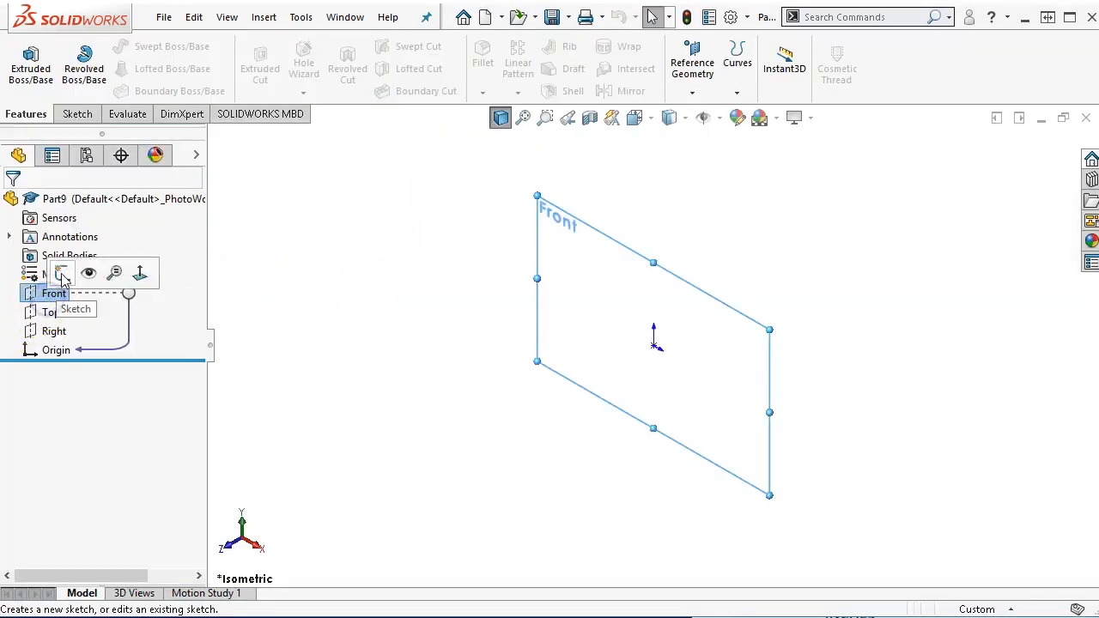
left_click(63, 273)
left_click(129, 48)
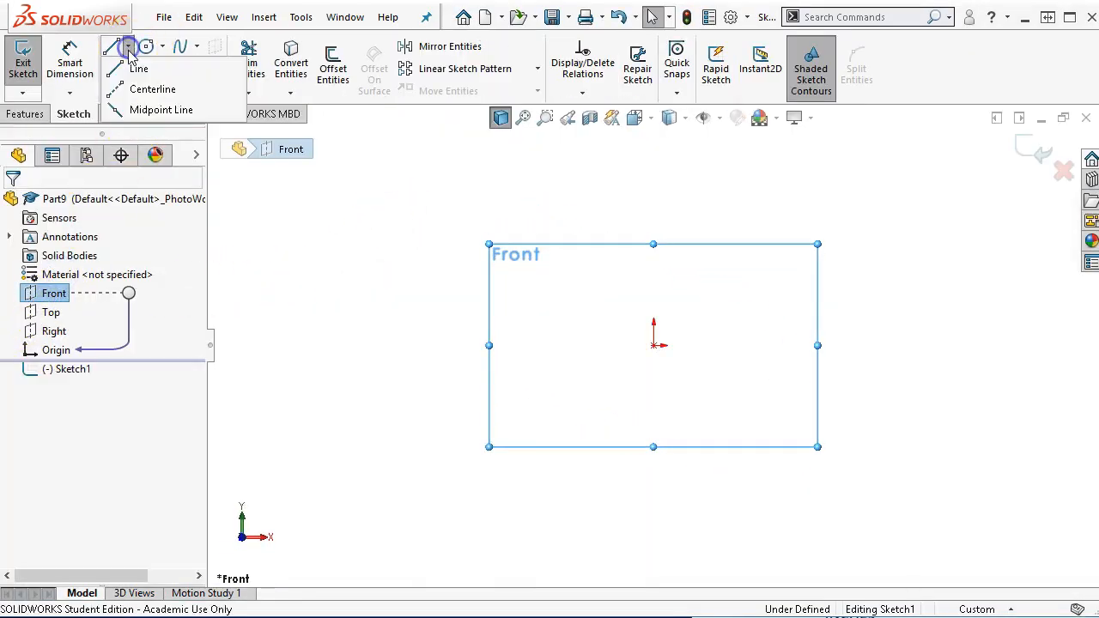
left_click(148, 89)
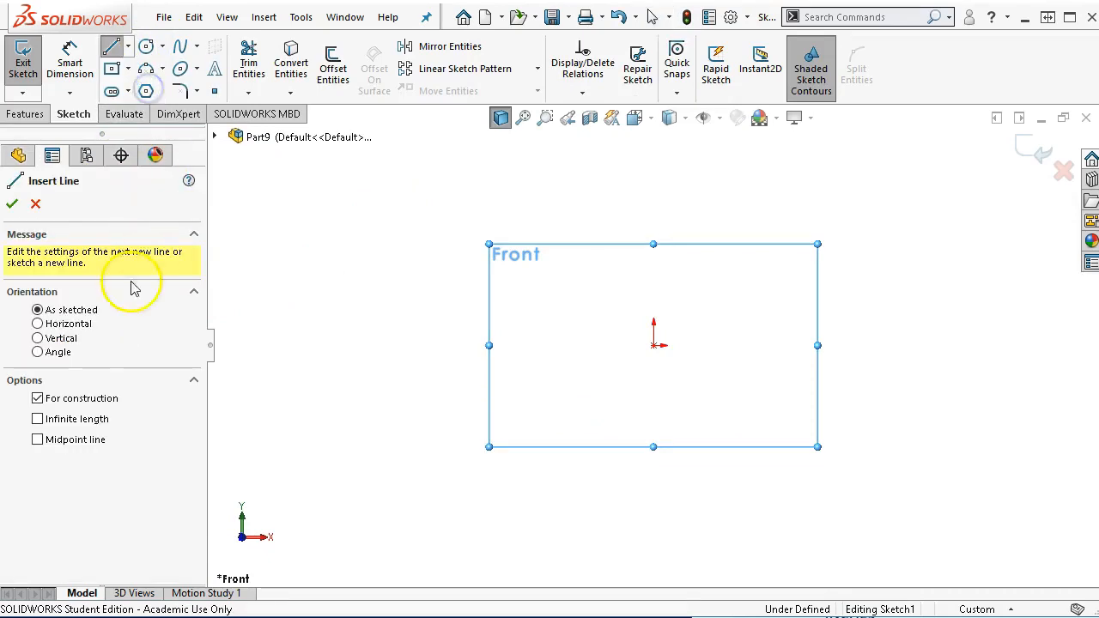
left_click(74, 340)
left_click(75, 419)
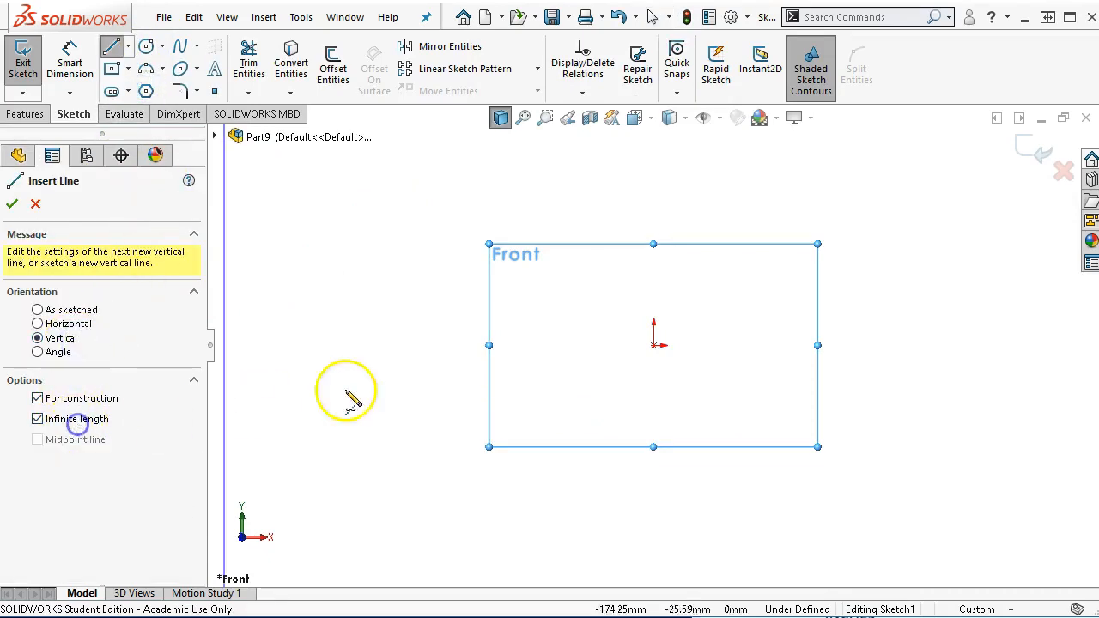
left_click(654, 345)
right_click(747, 341)
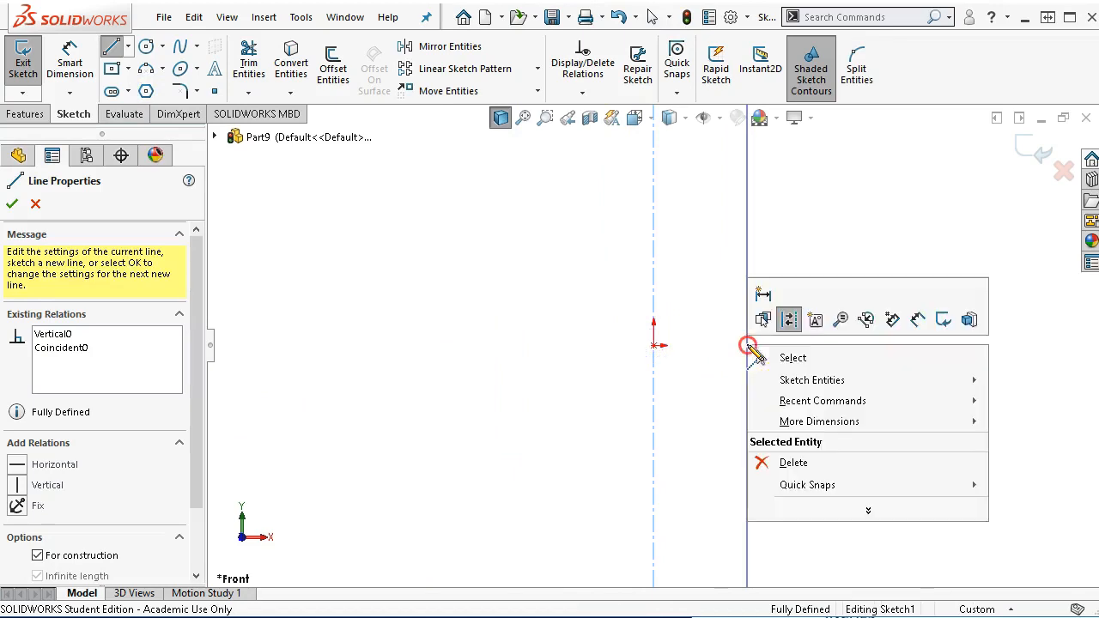
left_click(790, 359)
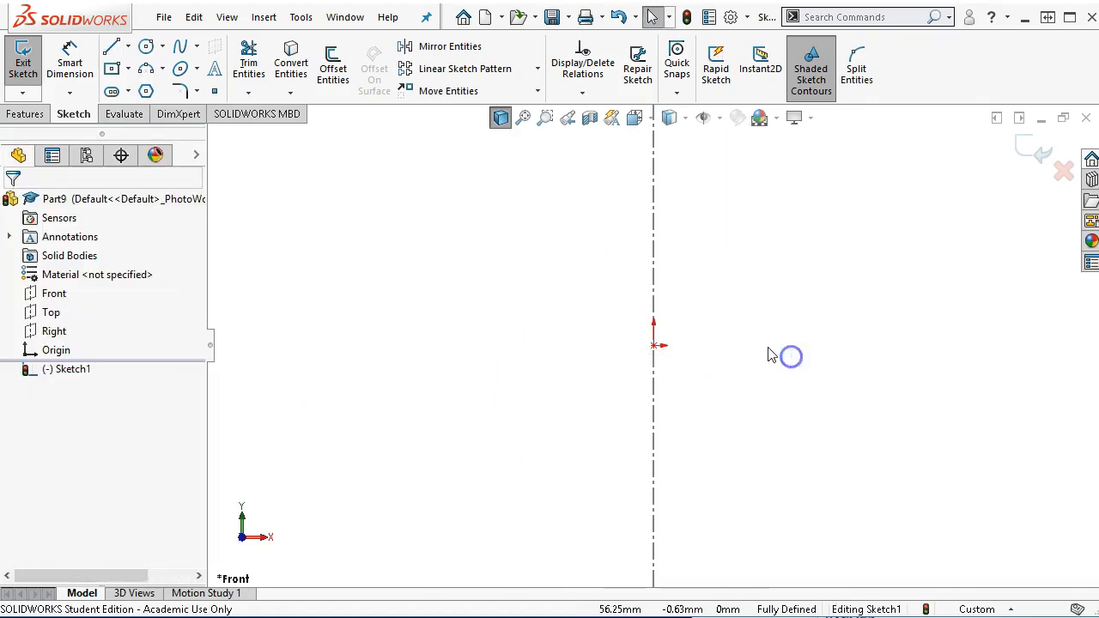
Sketch a circle about 36 mm in diameter centred on the origin.
left_click(146, 47)
left_click(653, 345)
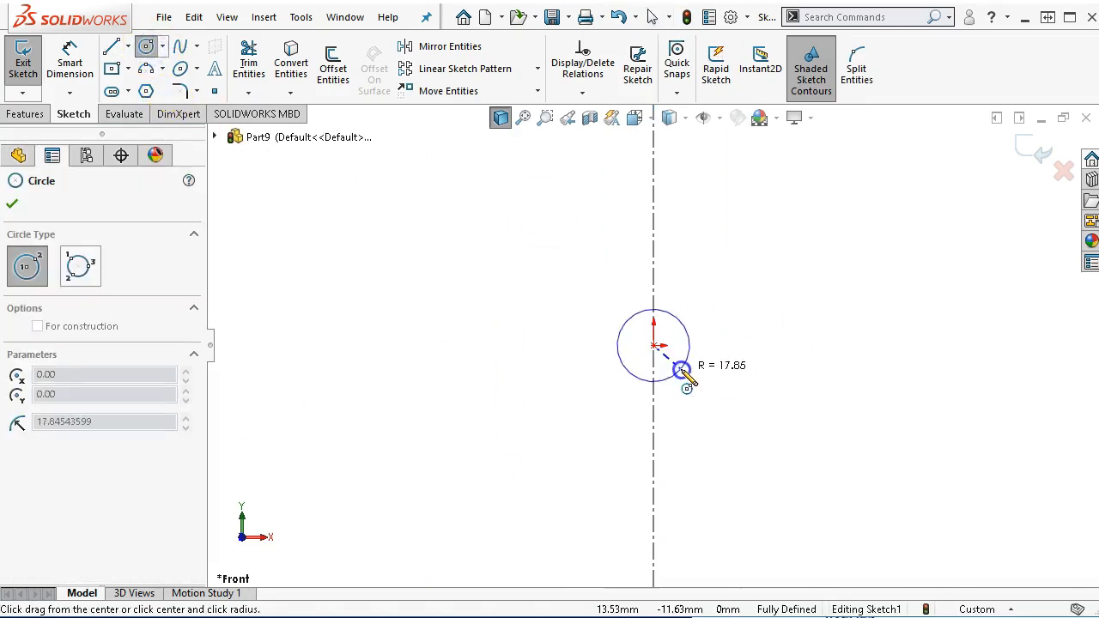
left_click(682, 367)
Dimension the diameter of the circle at the origin to 30 mm.
left_click(735, 309)
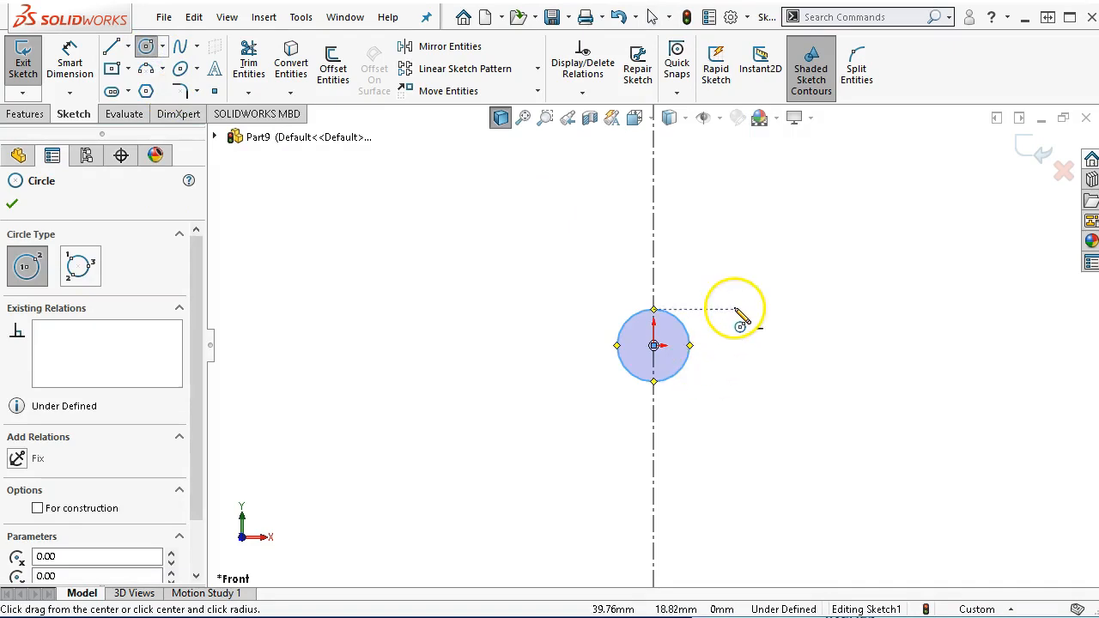
right_click(735, 309)
left_click(898, 286)
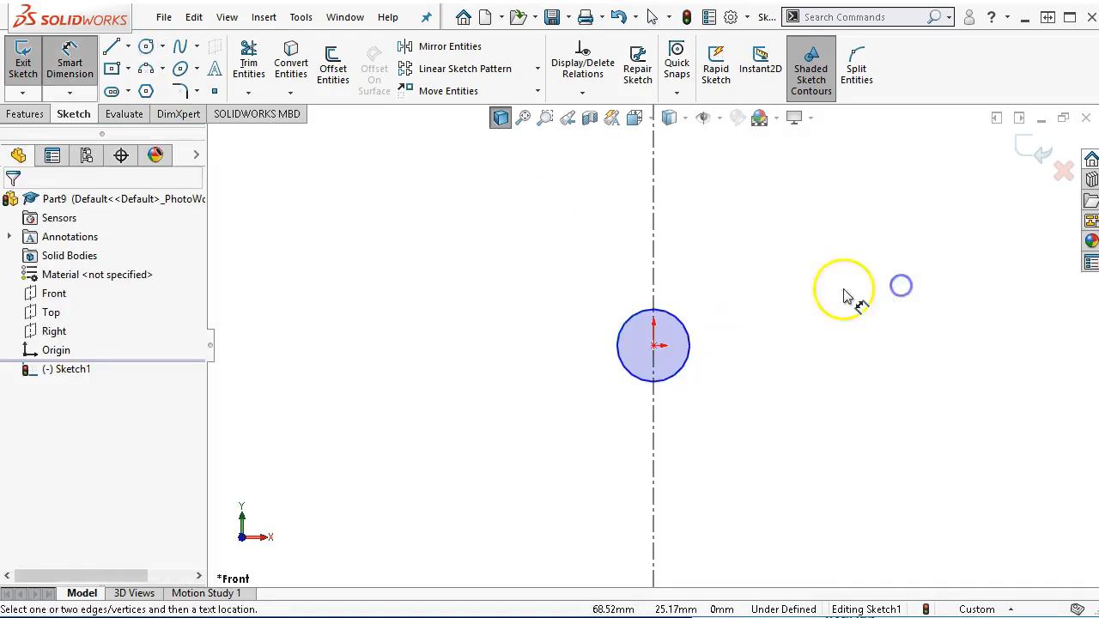
left_click(680, 334)
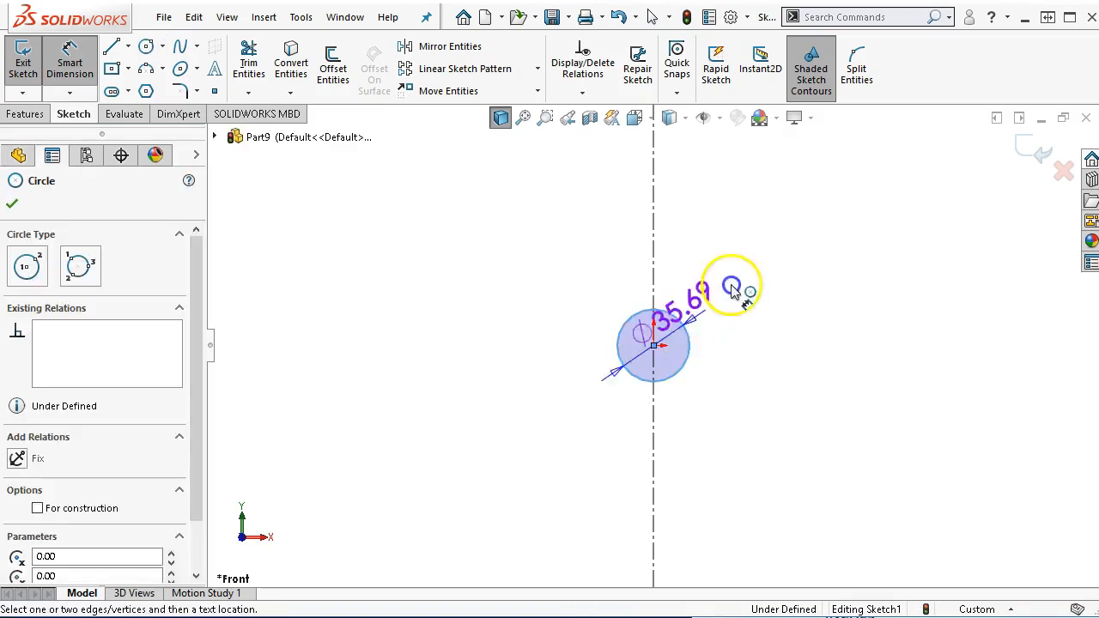
left_click(779, 206)
type("30")
key("Return")
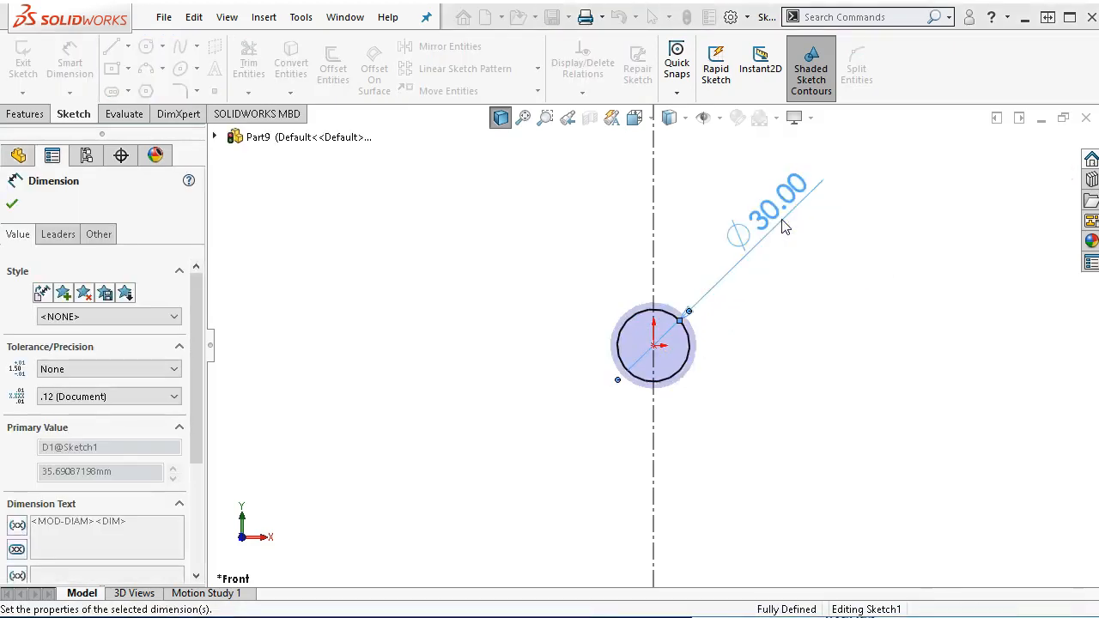
Sketch a downward centerpoint arc of about 92 mm radius around the origin, with both endpoints level with it.
left_click(163, 69)
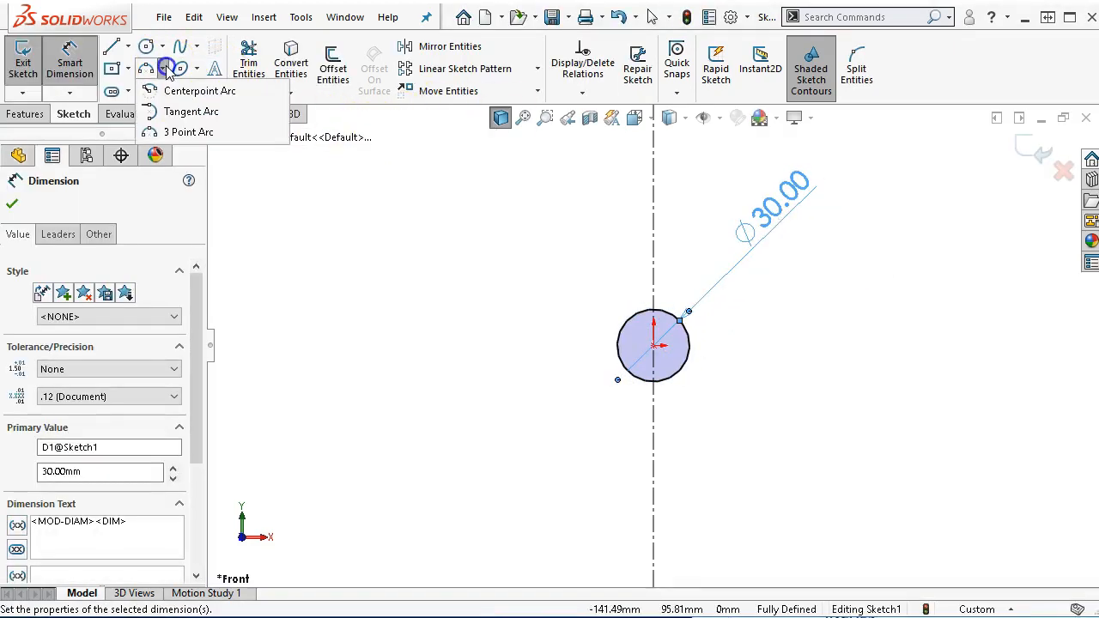
left_click(169, 92)
left_click(653, 345)
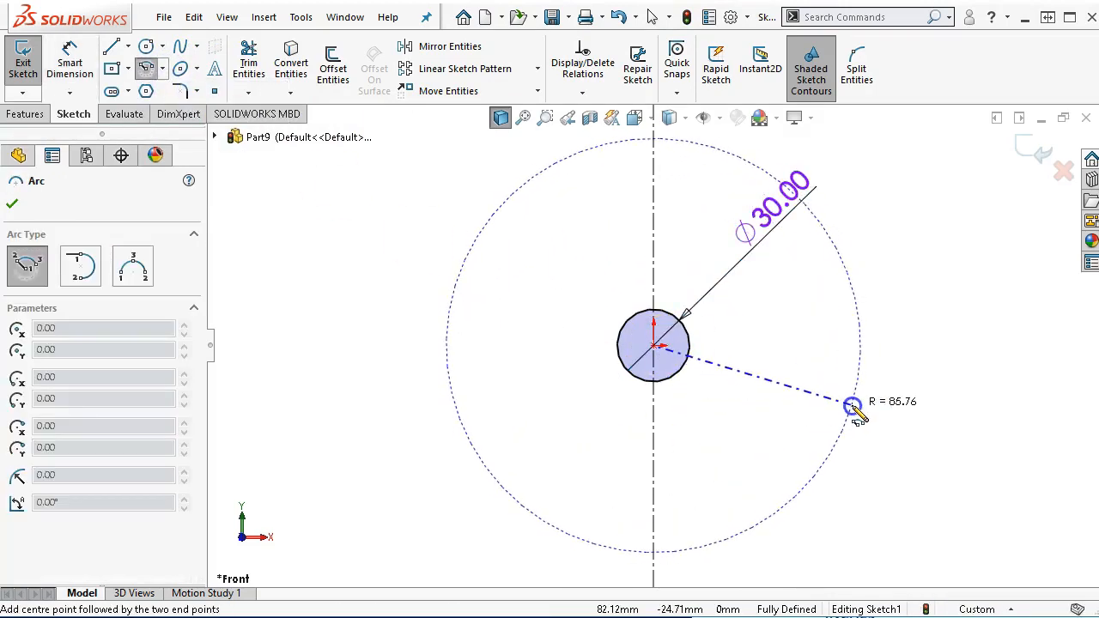
left_click(853, 407)
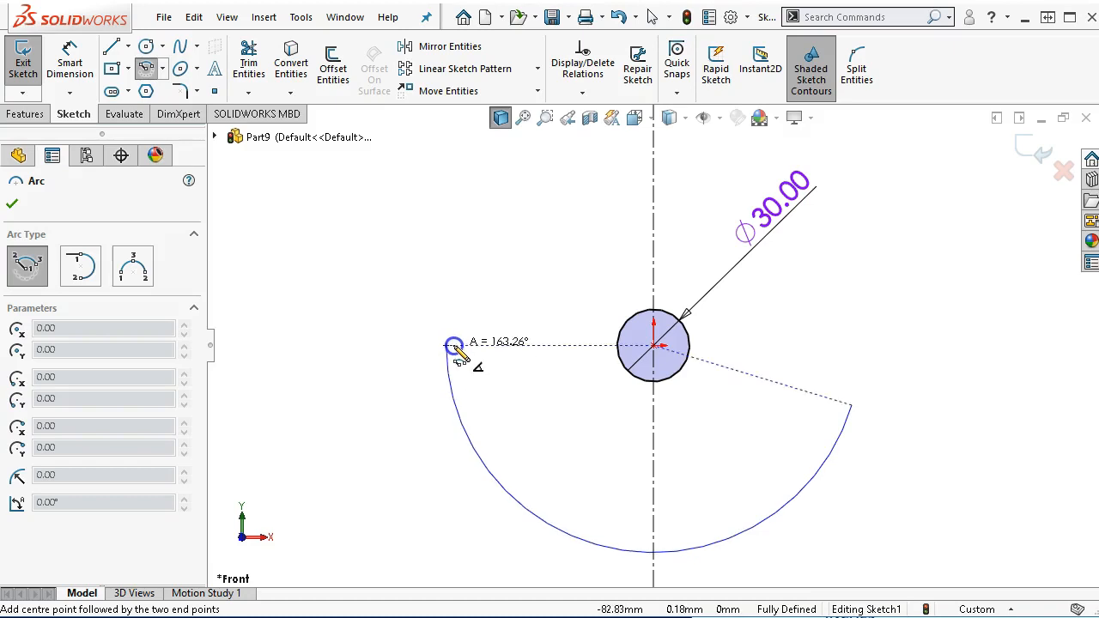
left_click(453, 345)
right_click(893, 270)
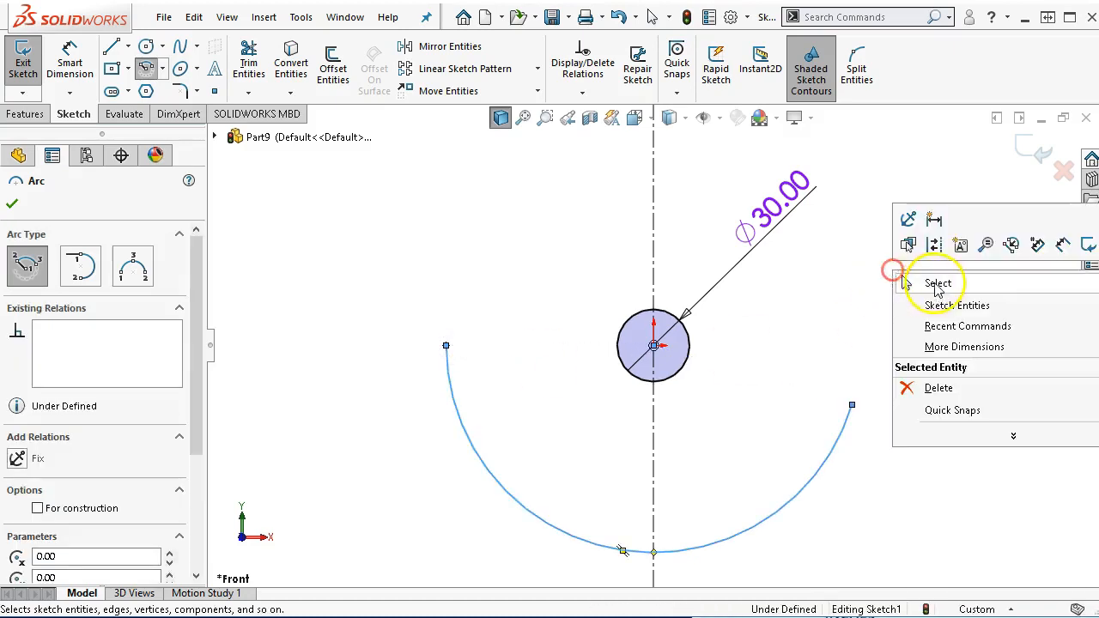
left_click(943, 282)
left_click_drag(852, 405, 876, 346)
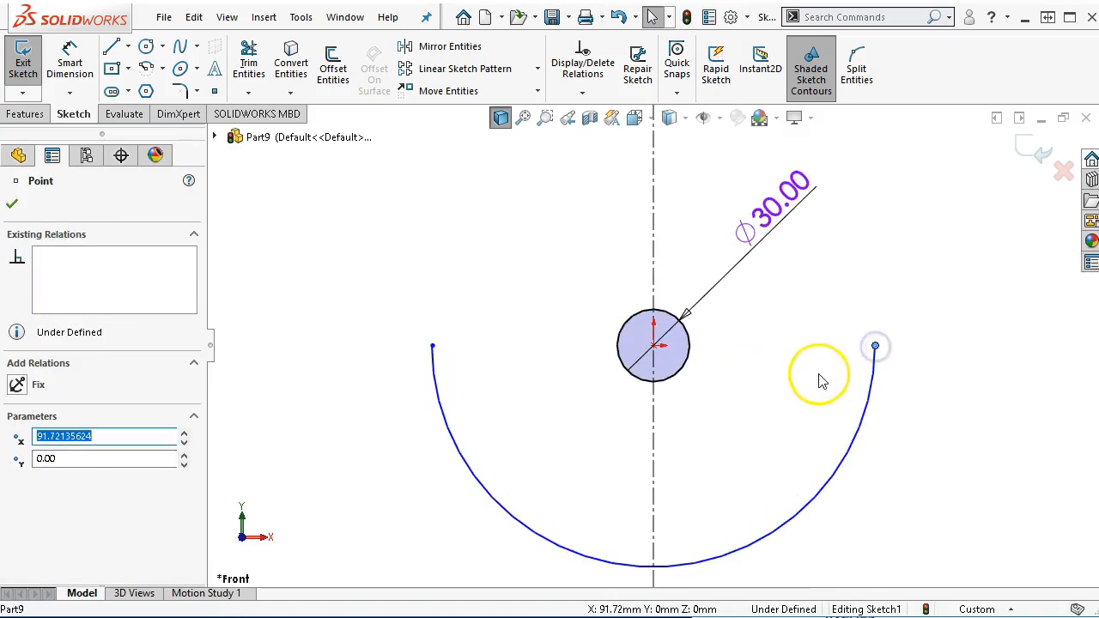
Dimension the radius of the large arc to 110 mm.
left_click(70, 62)
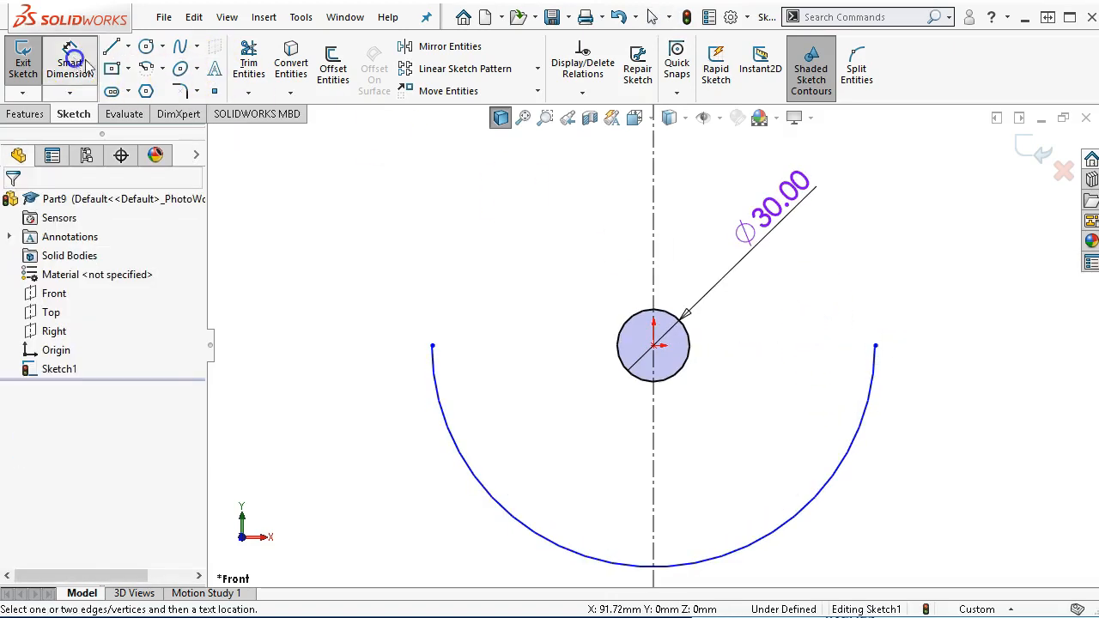
key("z")
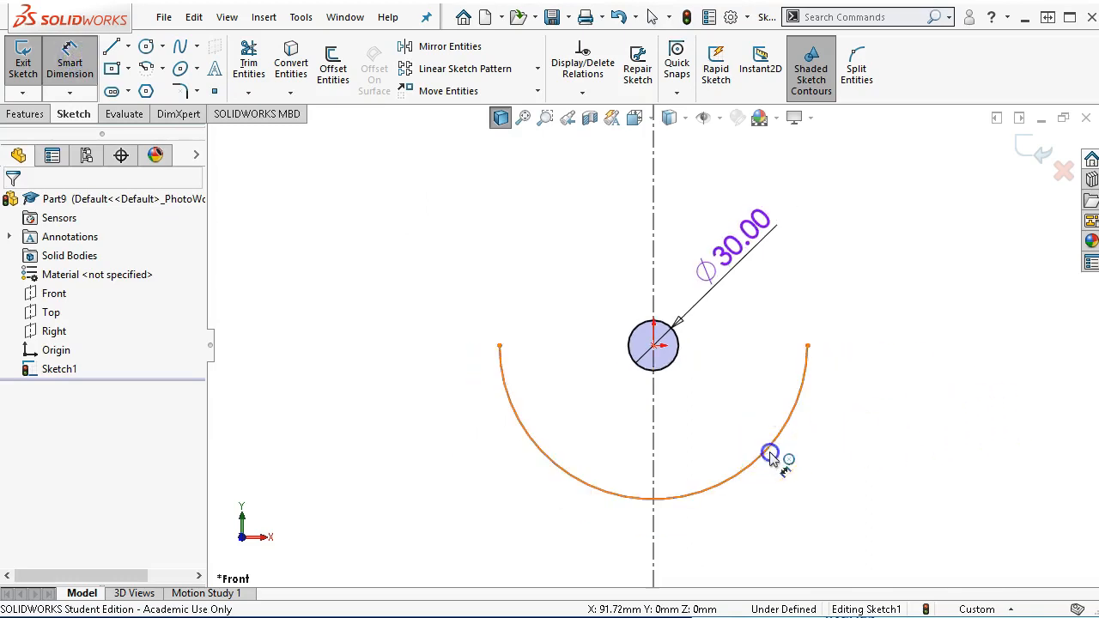
left_click(775, 441)
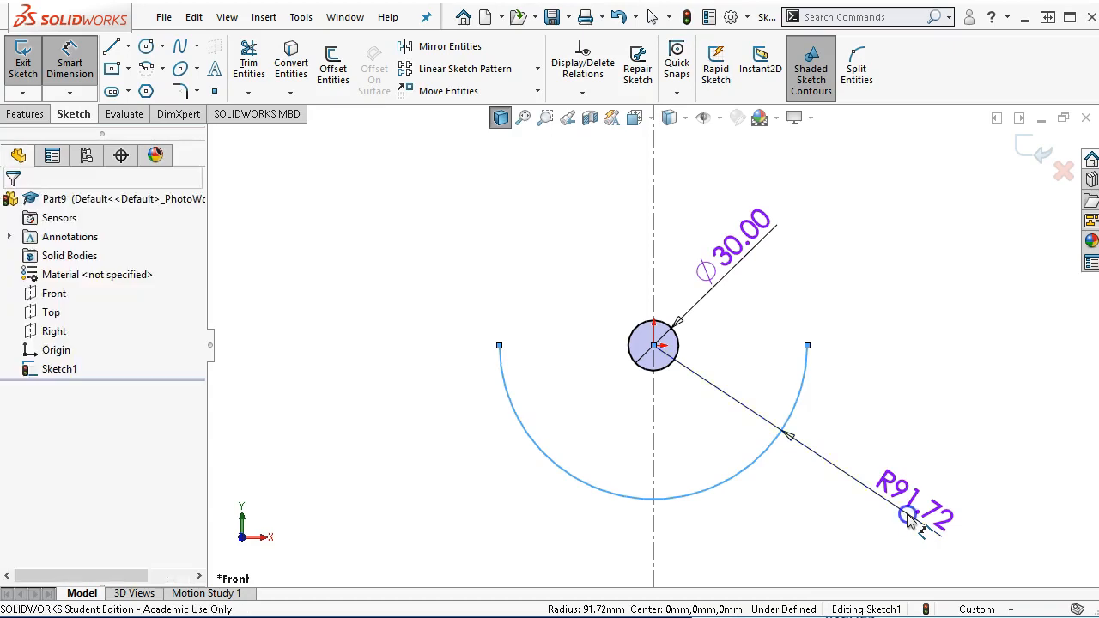
left_click(910, 524)
type("110")
key("Return")
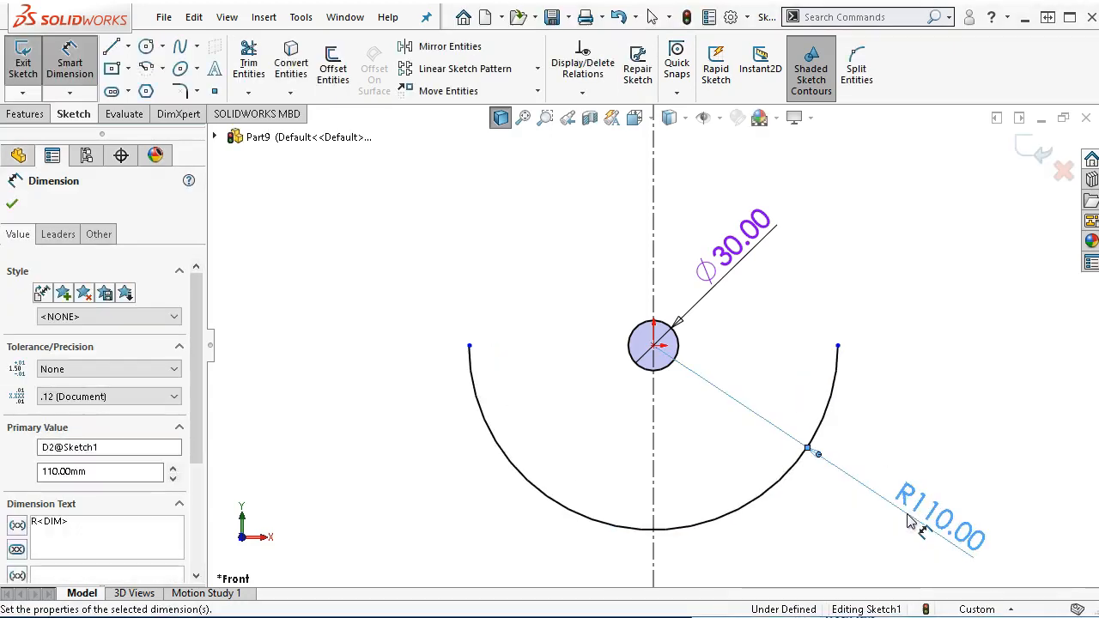
right_click(854, 258)
left_click(884, 311)
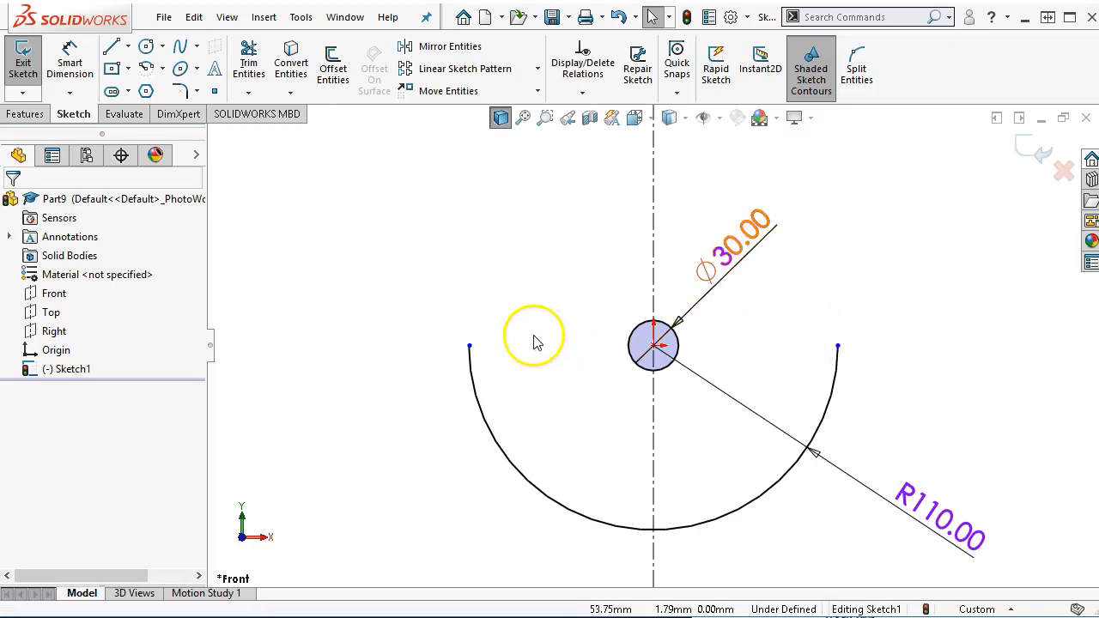
Add a horizontal relation between both endpoints of the large arc and its centre point.
left_click(469, 348)
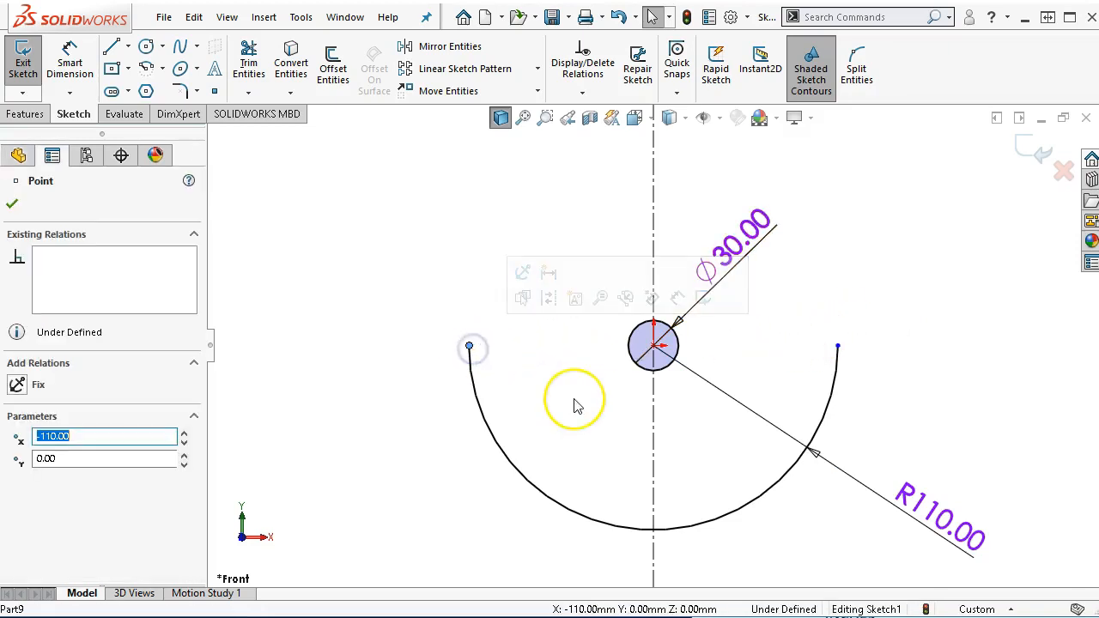
left_click(653, 346, "ctrl")
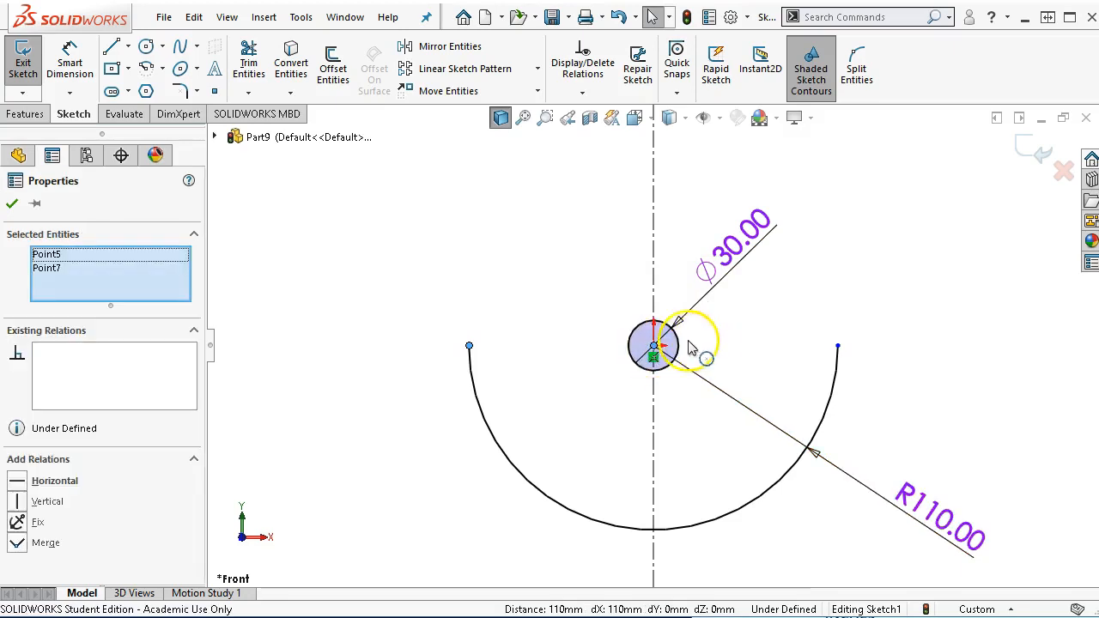
left_click(837, 346)
left_click(838, 346, "ctrl")
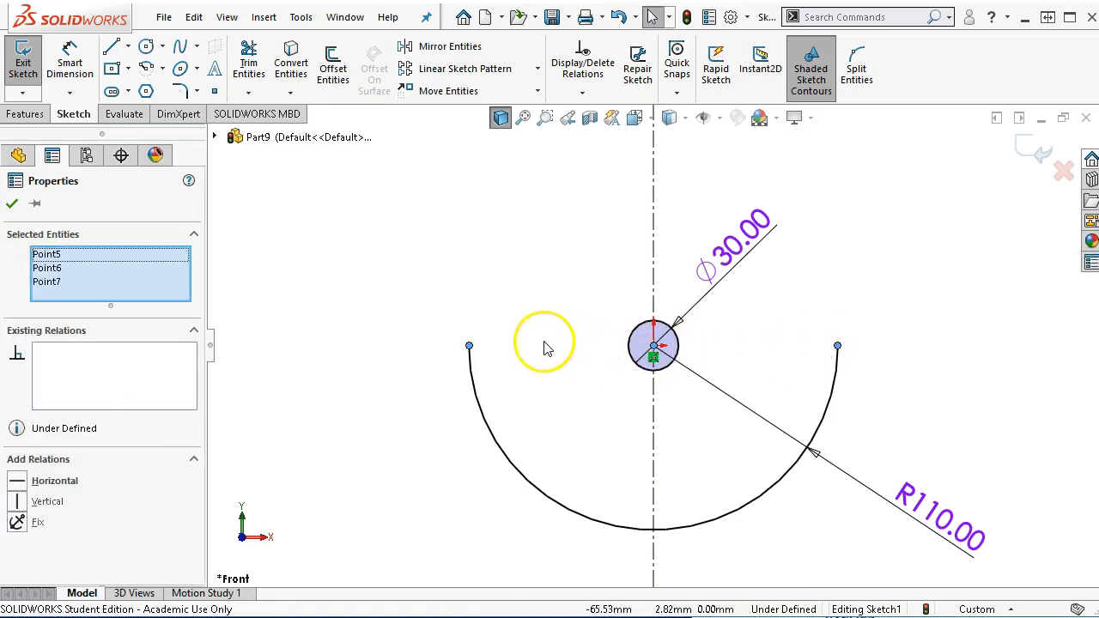
left_click(34, 481)
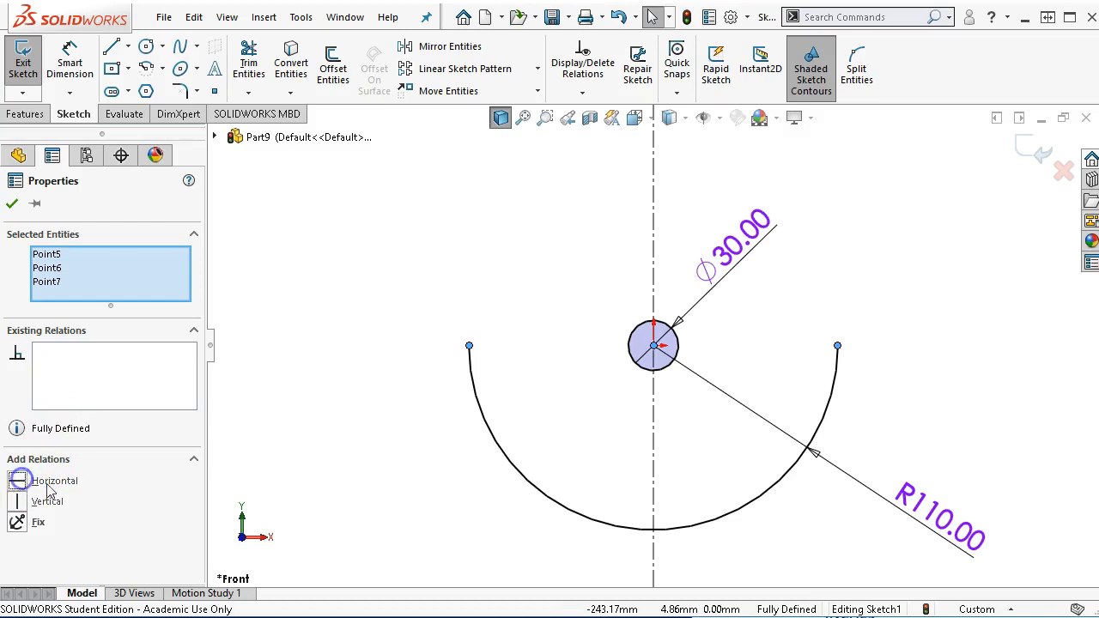
left_click(577, 370)
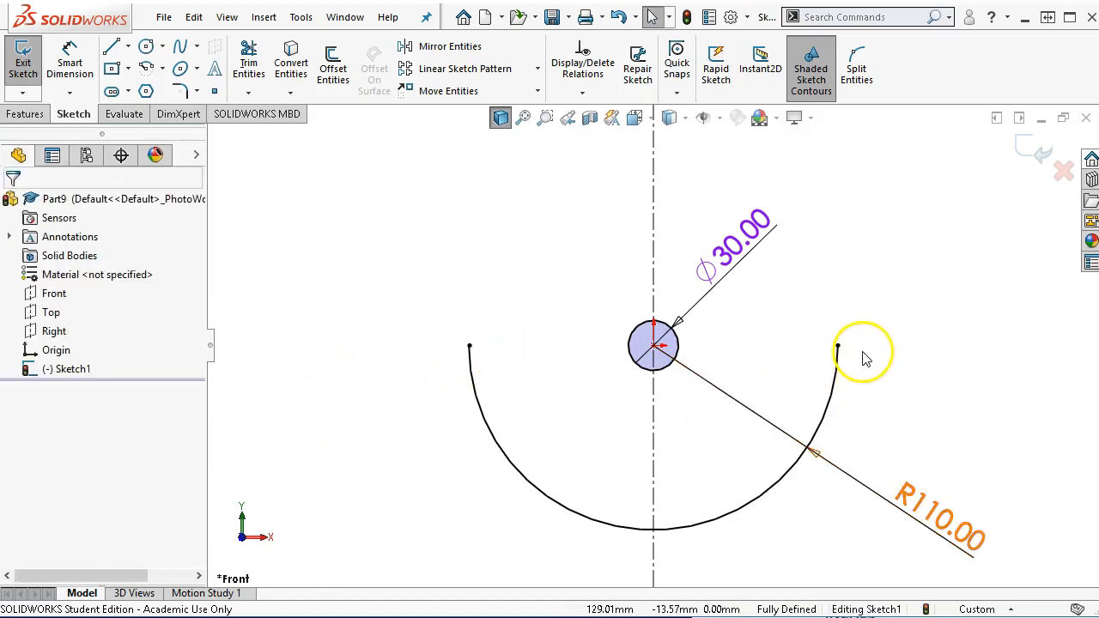
Sketch a circle about 52 mm in diameter centred where the large arc crosses the vertical centerline.
key("z")
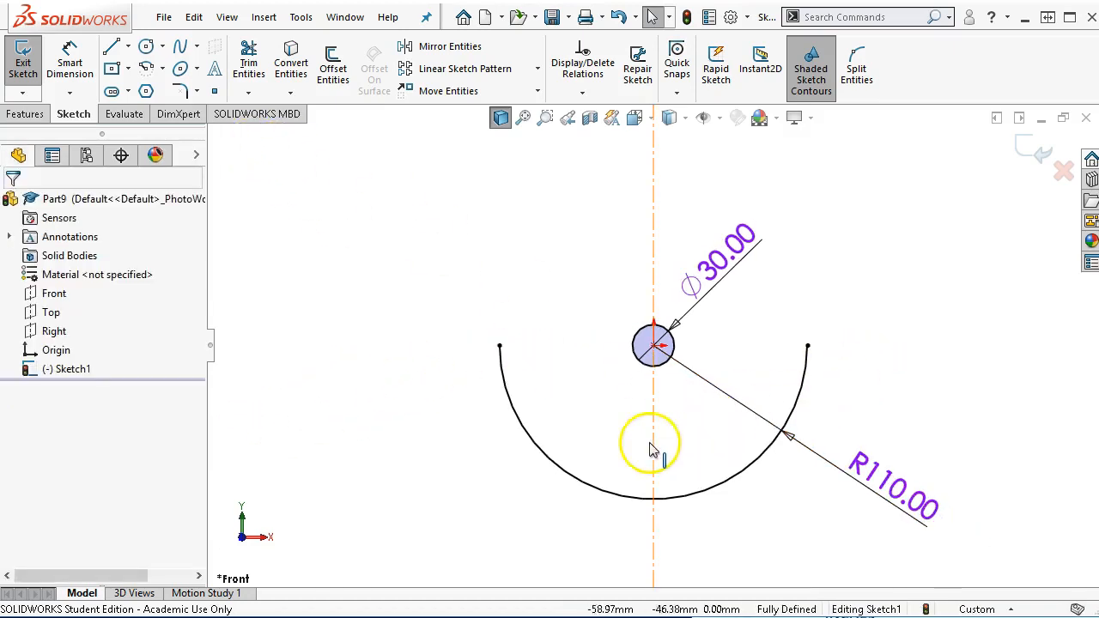
left_click(146, 46)
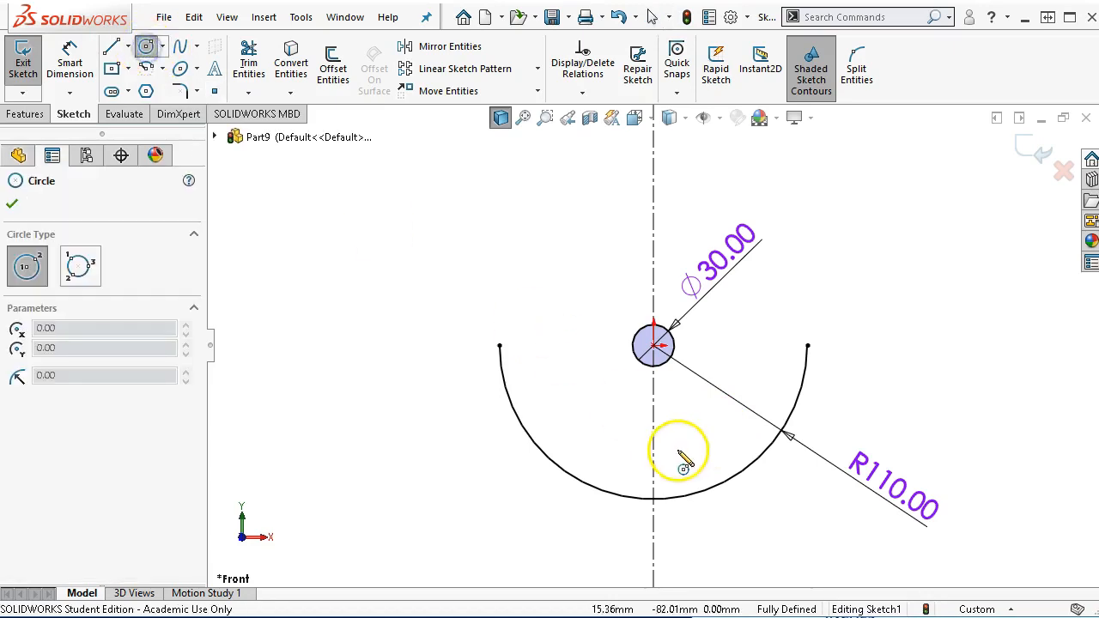
left_click(654, 498)
left_click(684, 520)
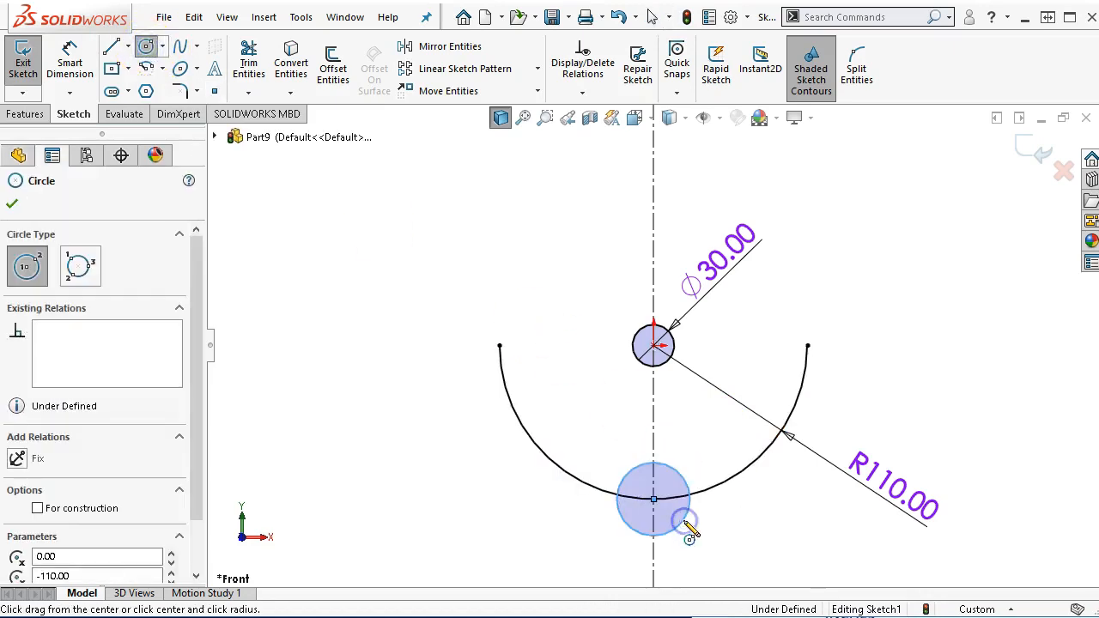
Dimension the diameter of the circle at the arc's lowest point to 60 mm.
right_click(761, 499)
left_click(928, 468)
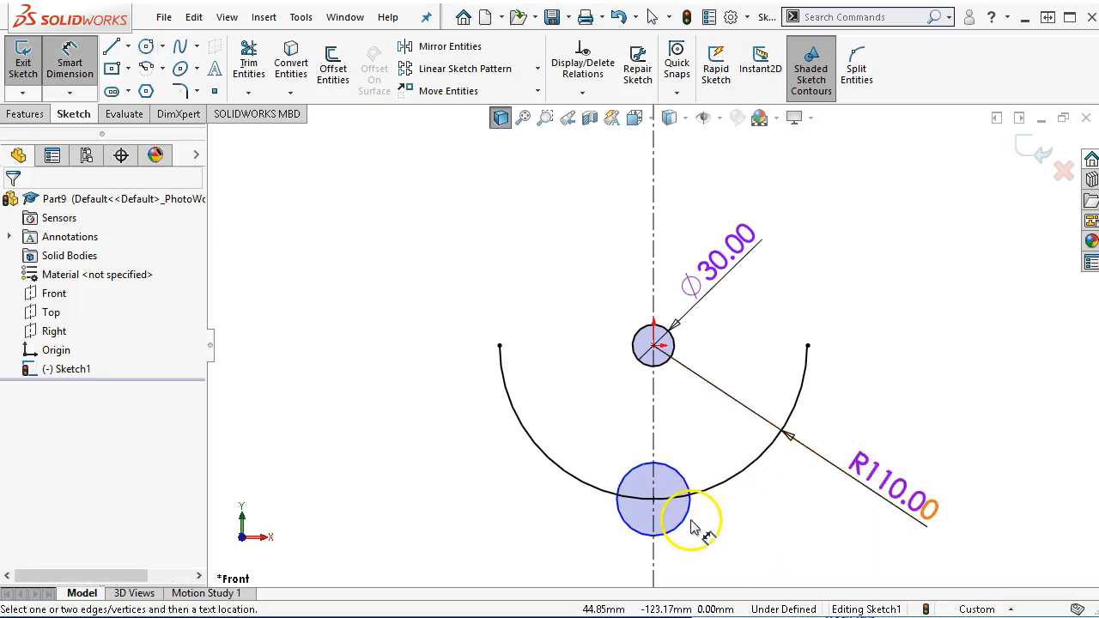
left_click(687, 524)
left_click(777, 463)
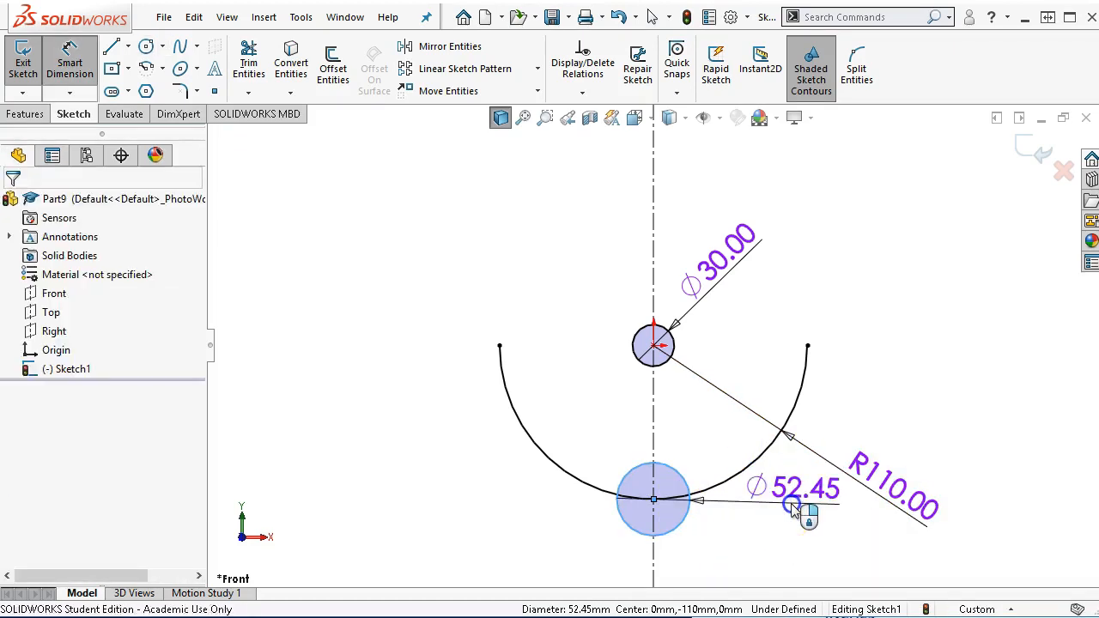
type("60")
key("Return")
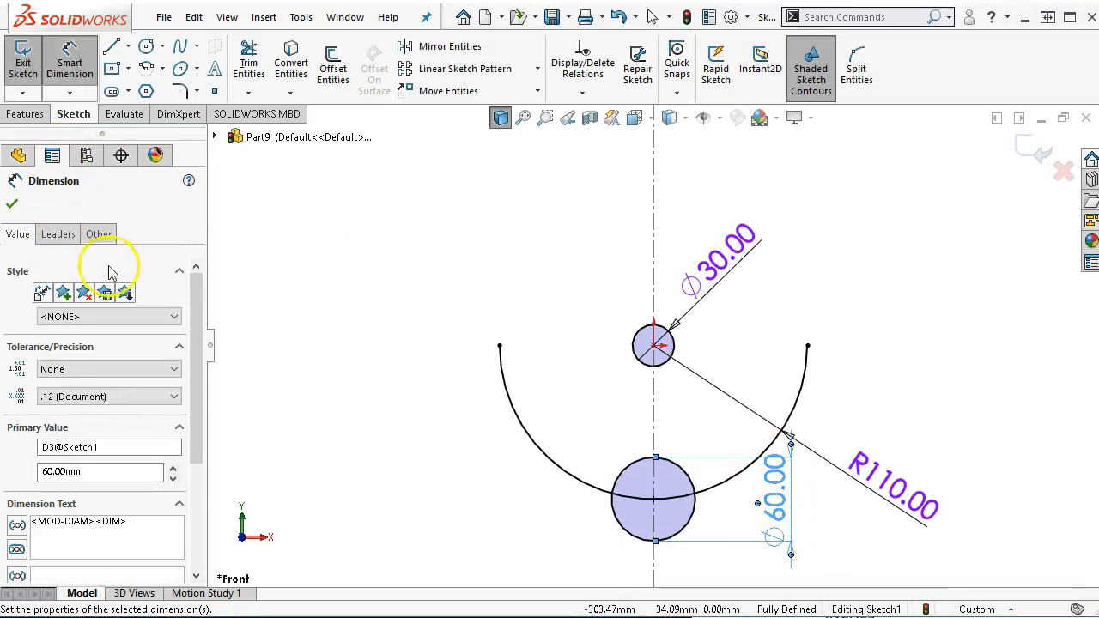
Display the dimension of the circle at the arc's lowest point as a radius and place its text outside the circle.
left_click(59, 237)
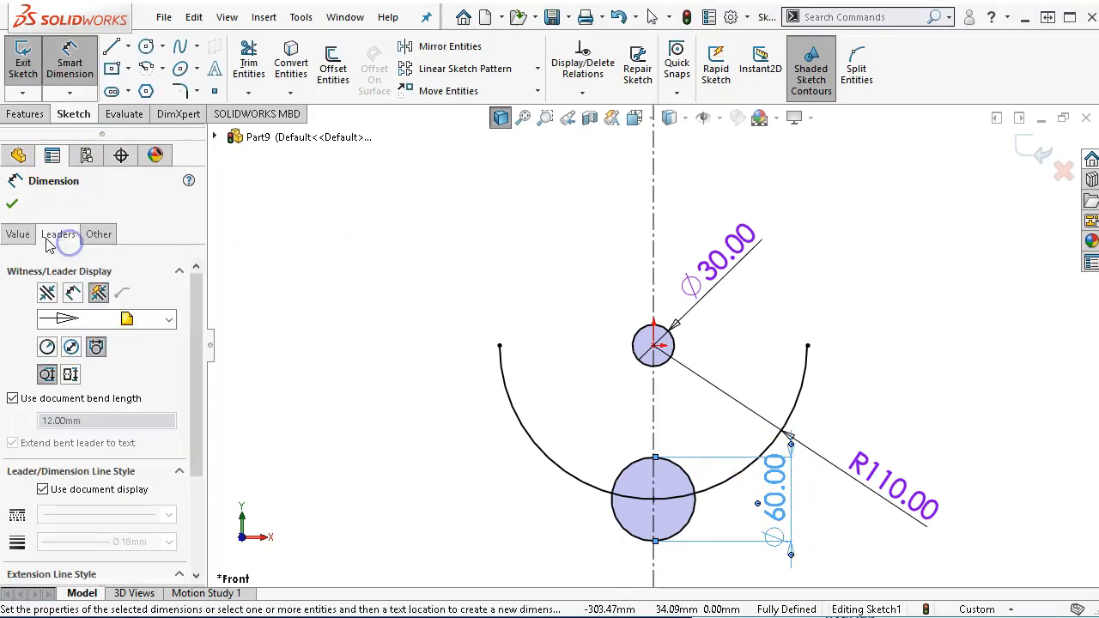
left_click(47, 348)
left_click_drag(790, 557, 759, 550)
left_click(768, 532)
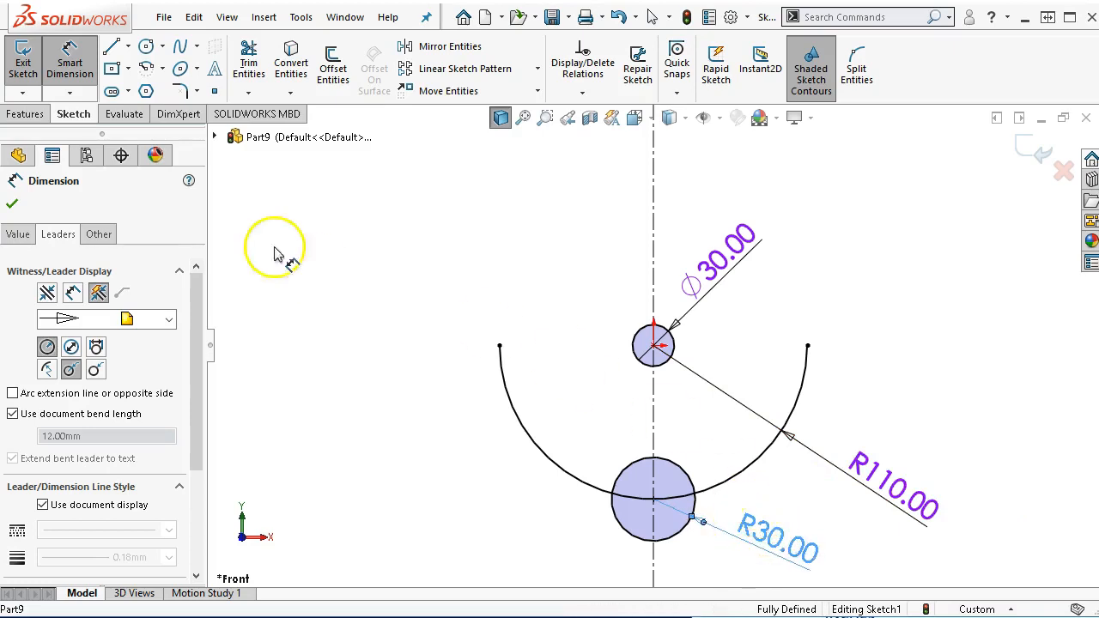
left_click(12, 205)
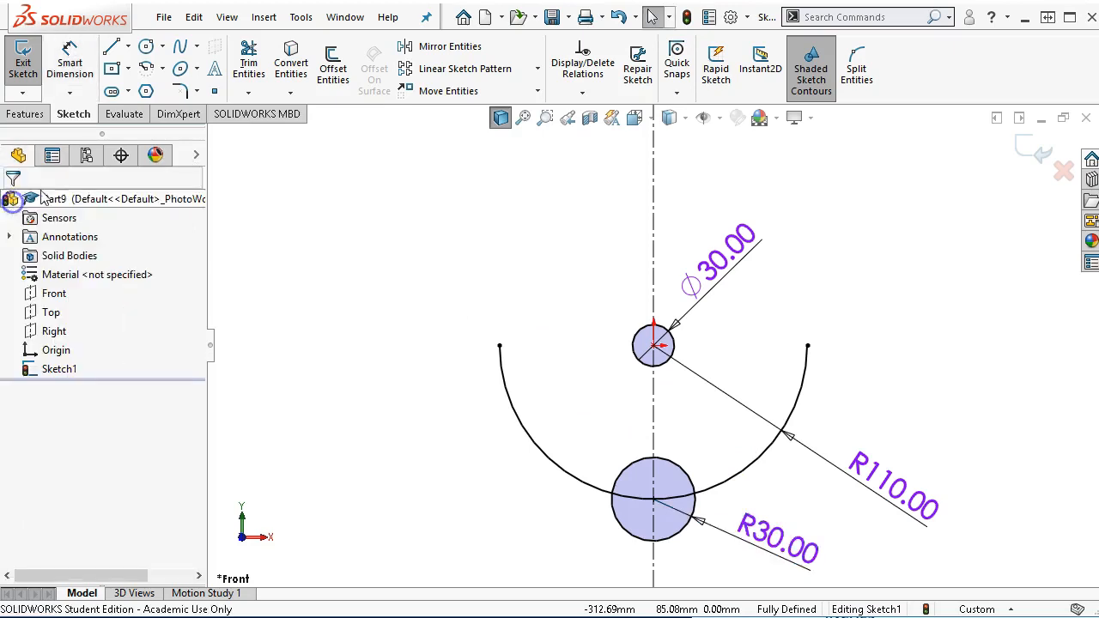
Sketch a center rectangle about 93 by 34 mm, centred on the vertical centerline between the two circles.
left_click(128, 68)
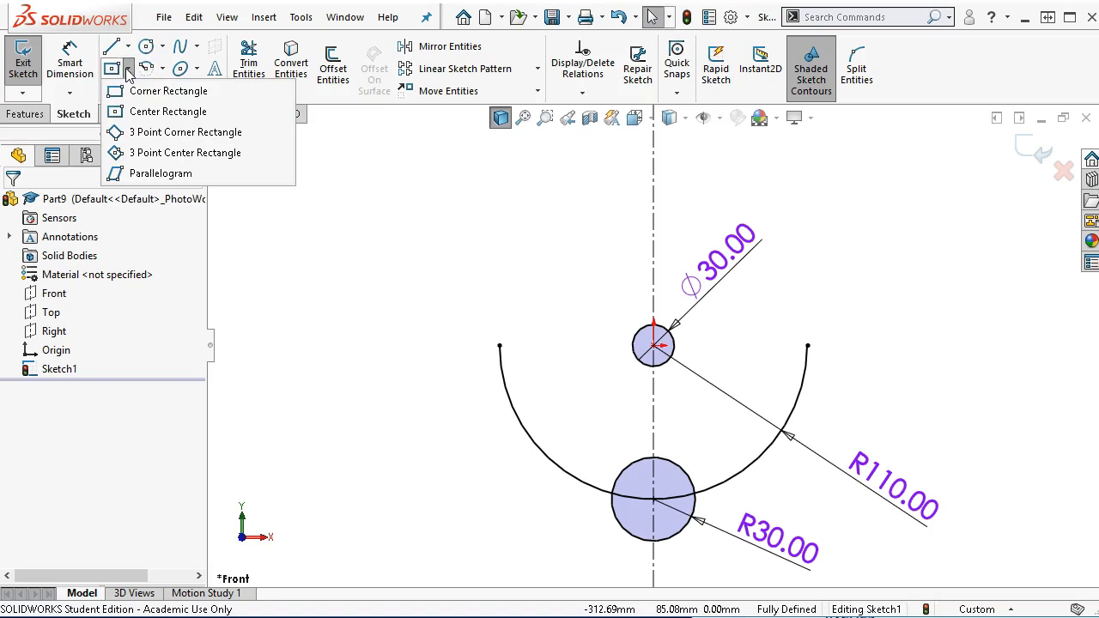
left_click(146, 111)
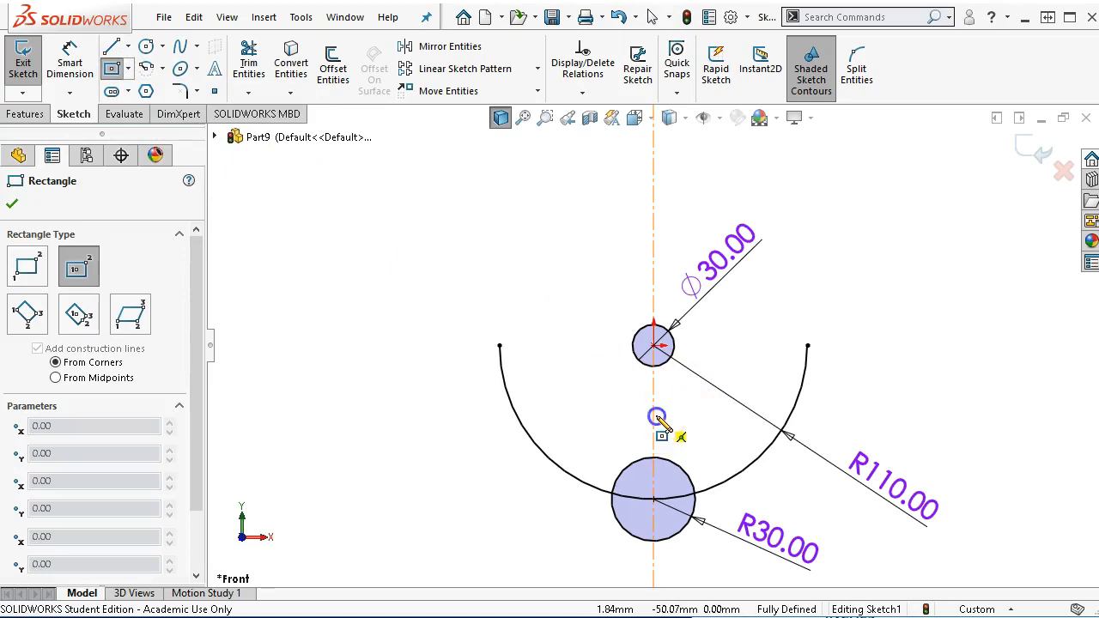
left_click(654, 416)
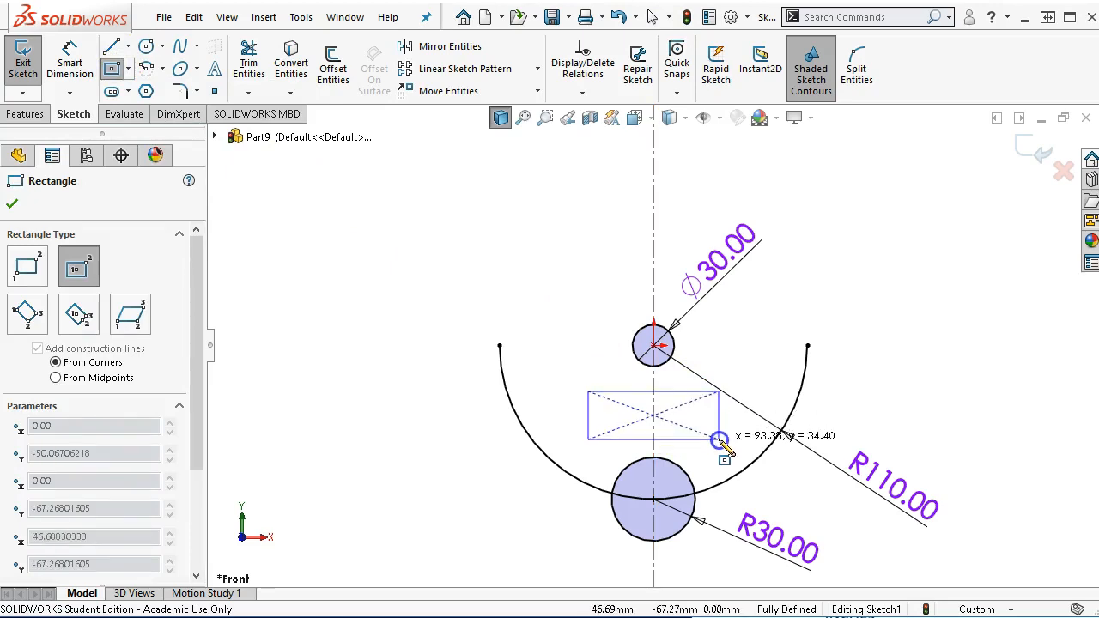
left_click(720, 439)
scroll(723, 445, "down", 2)
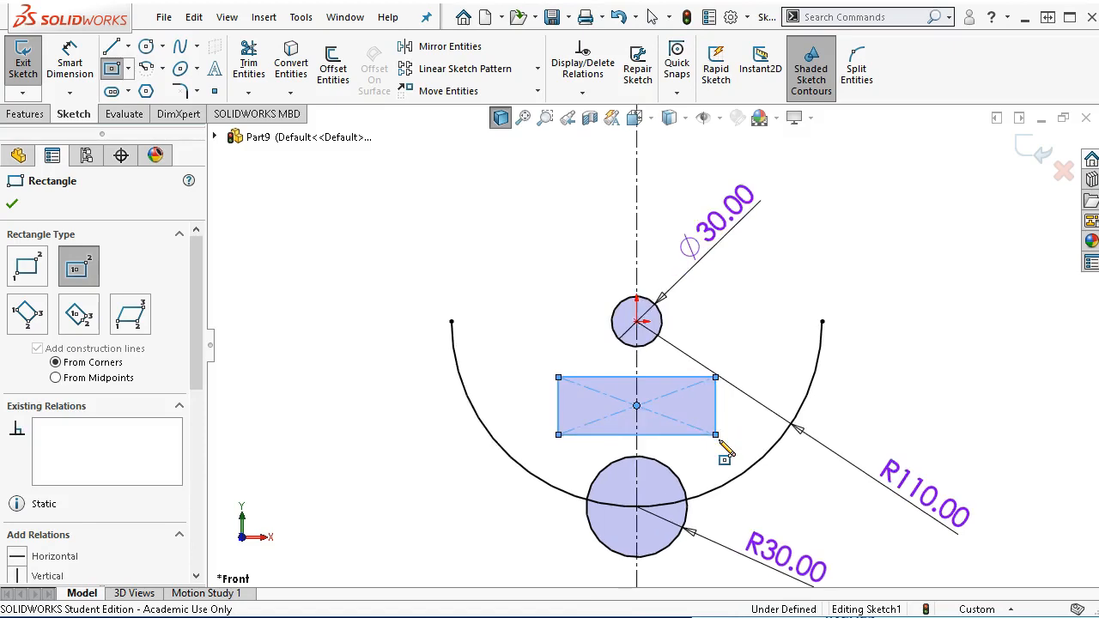
Dimension the distance from the vertical centerline to the rectangle's left edge to 70 mm.
right_click(887, 231)
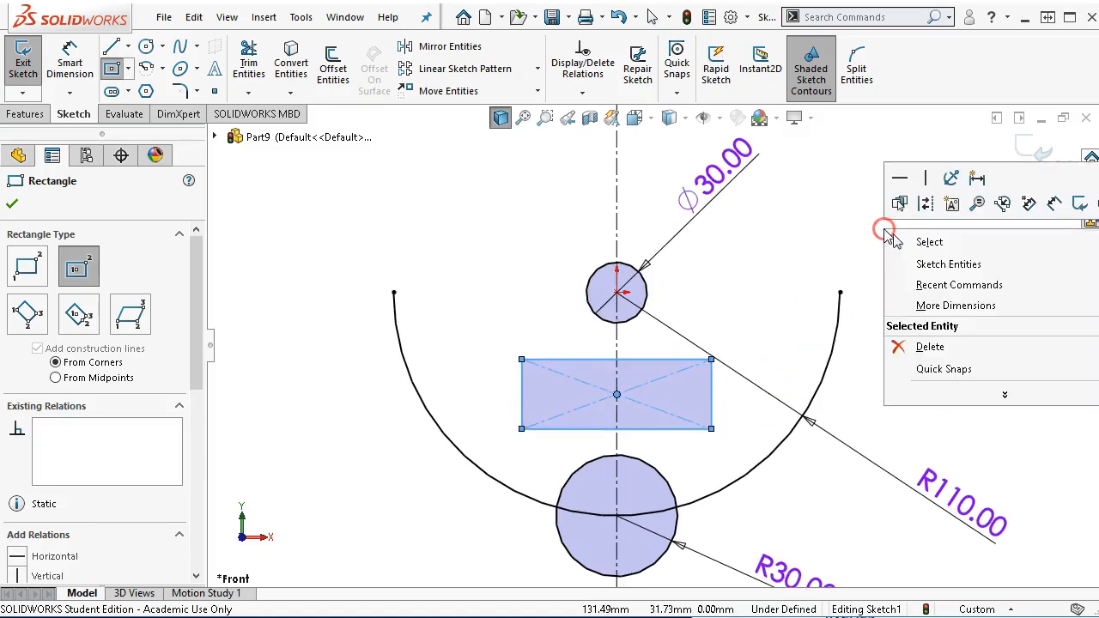
left_click(1055, 204)
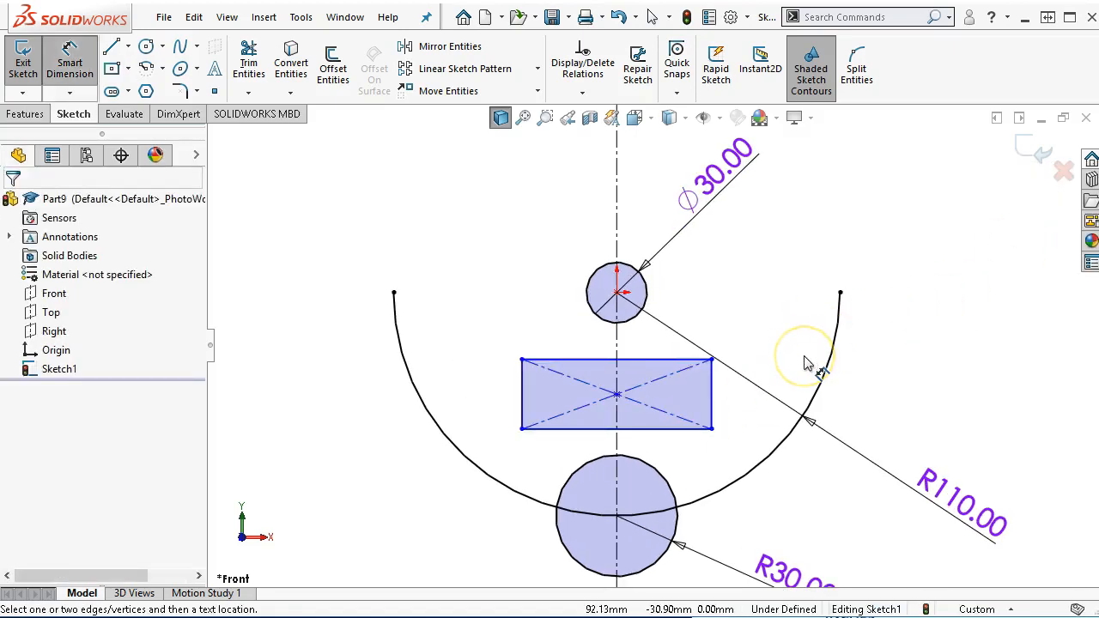
left_click(618, 380)
left_click(521, 386)
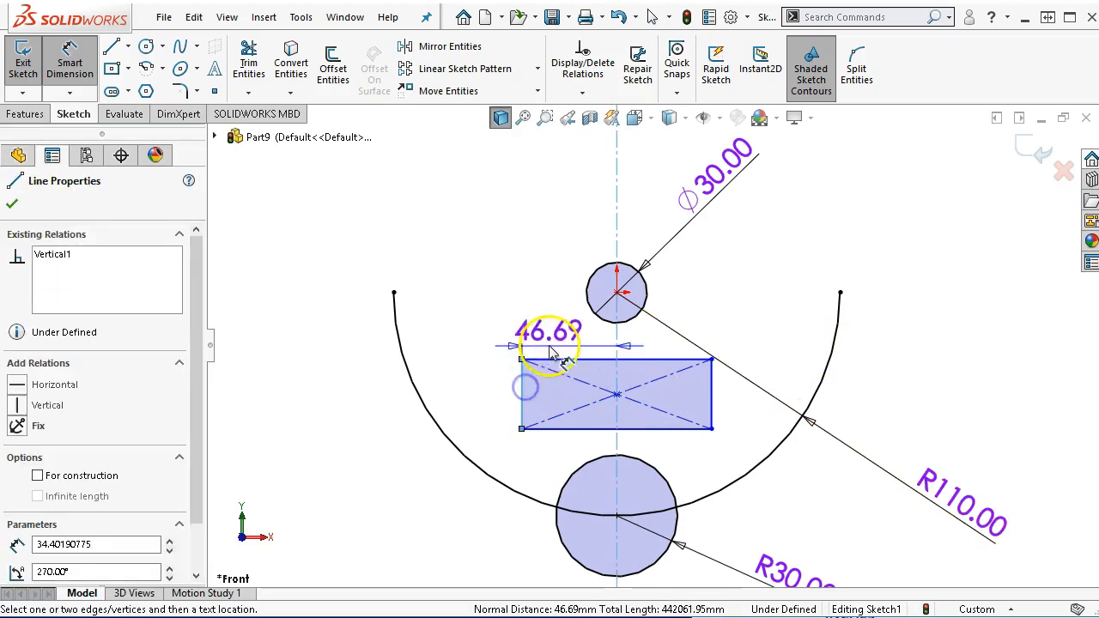
left_click(552, 352)
type("70")
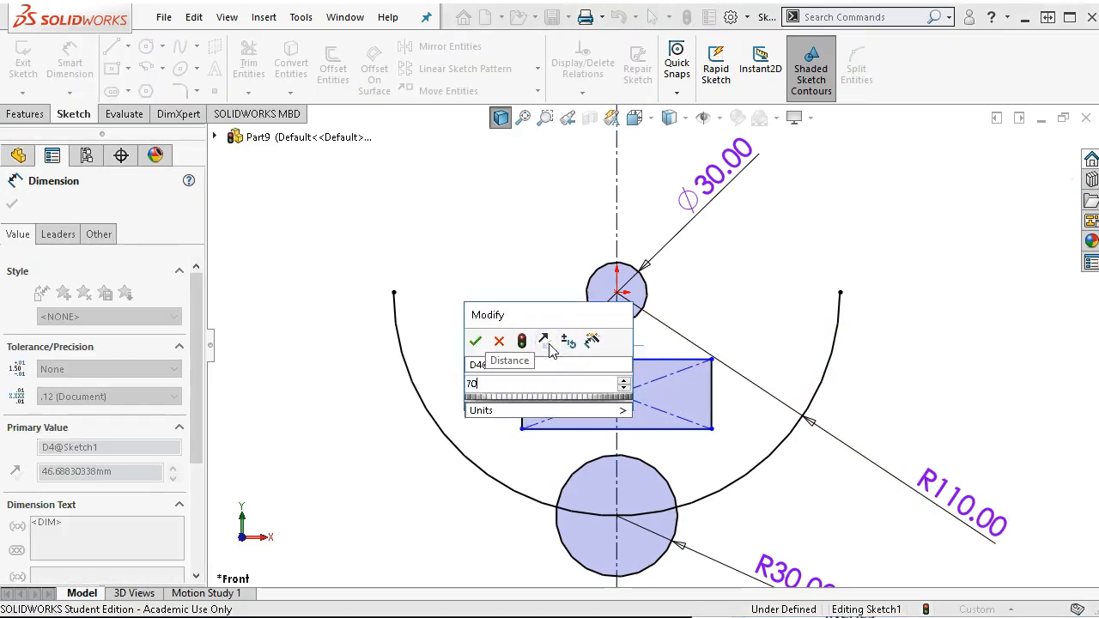
key("Return")
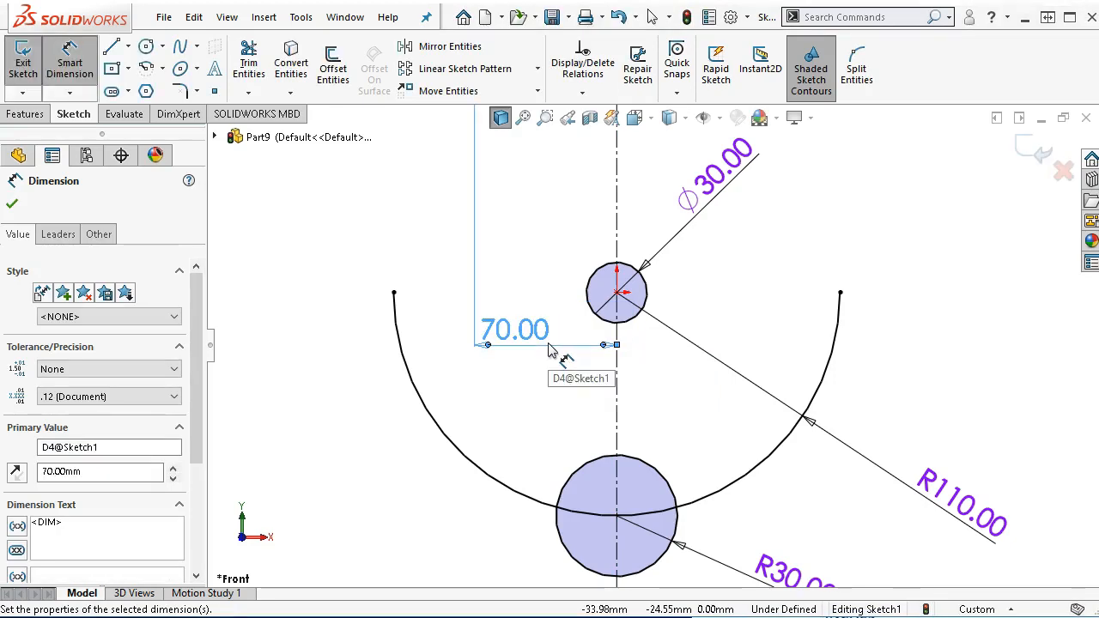
Undo the last value change and set the dimension between centerline and rectangle's left edge to 70 mm again.
key("ctrl+z")
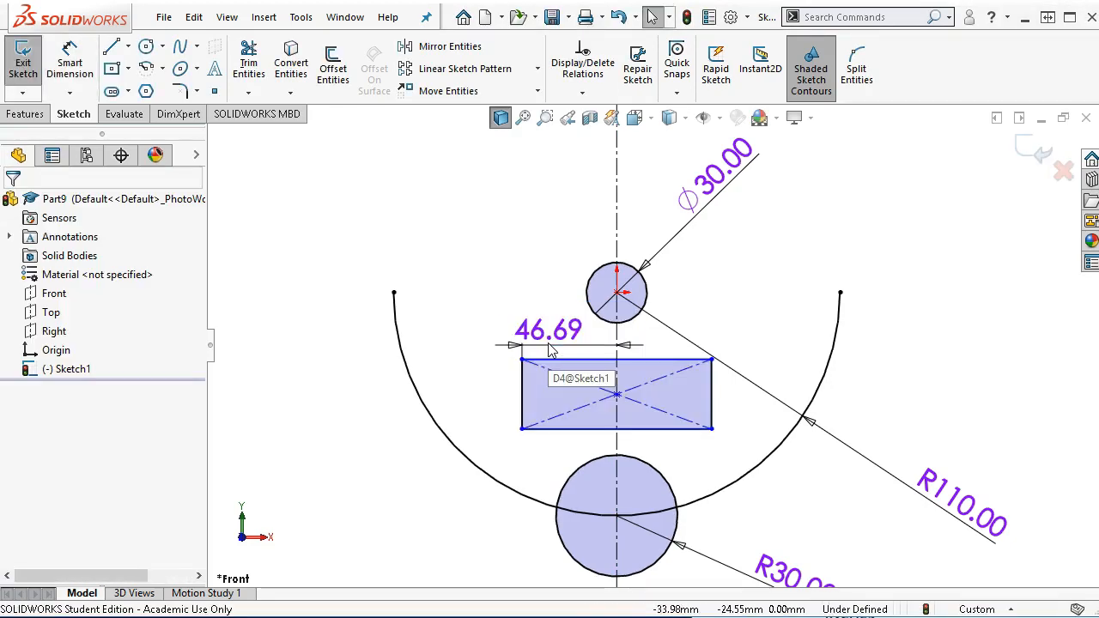
left_click(558, 343)
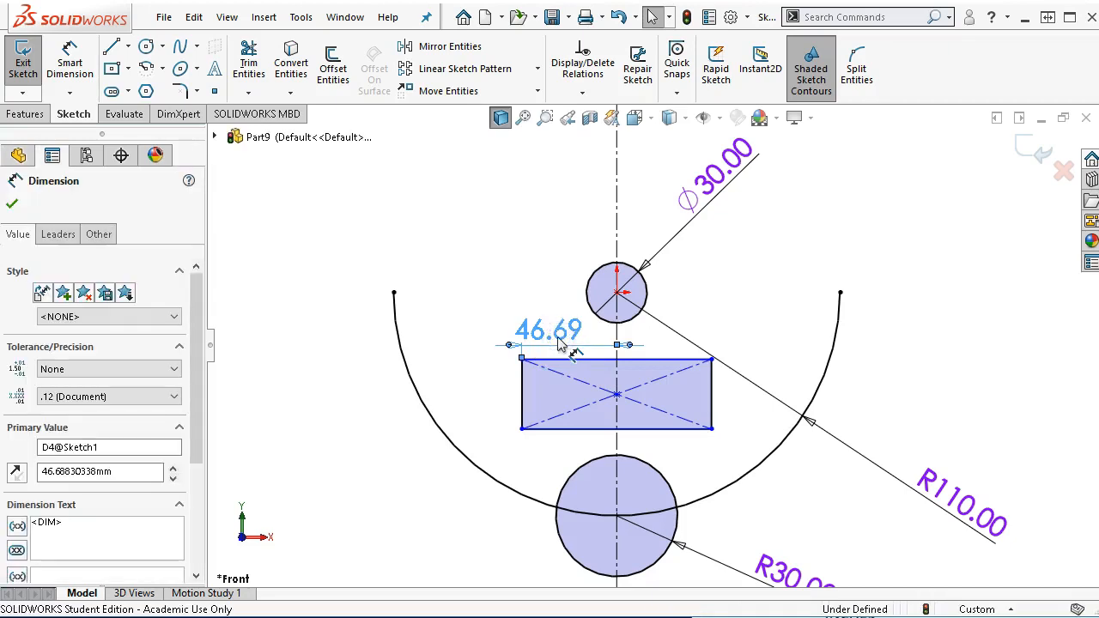
double_click(558, 335)
type("70")
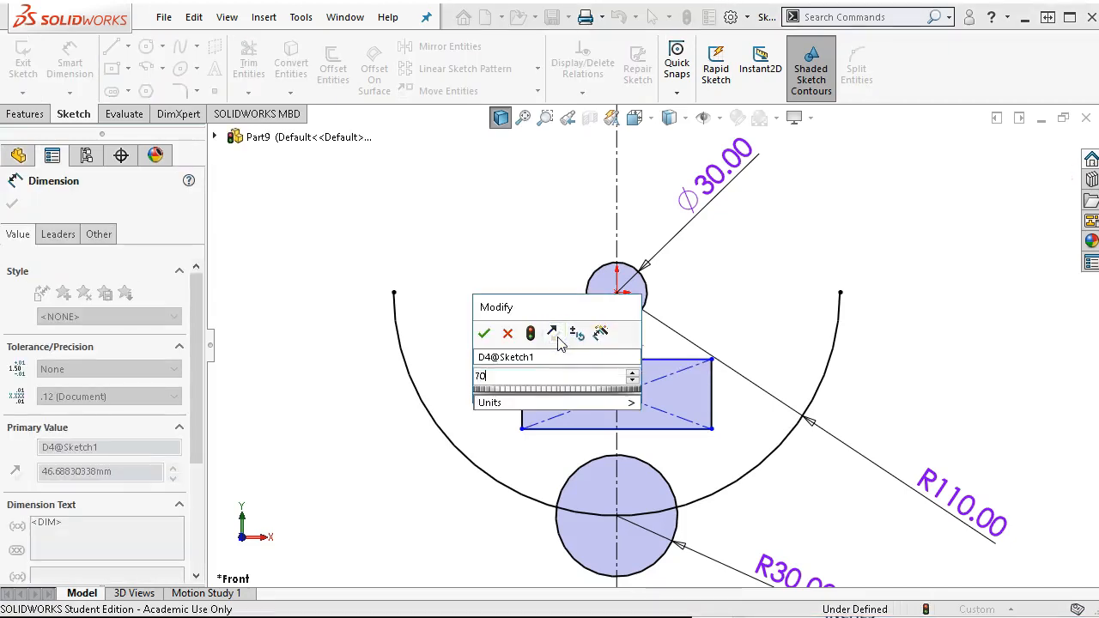
key("Return")
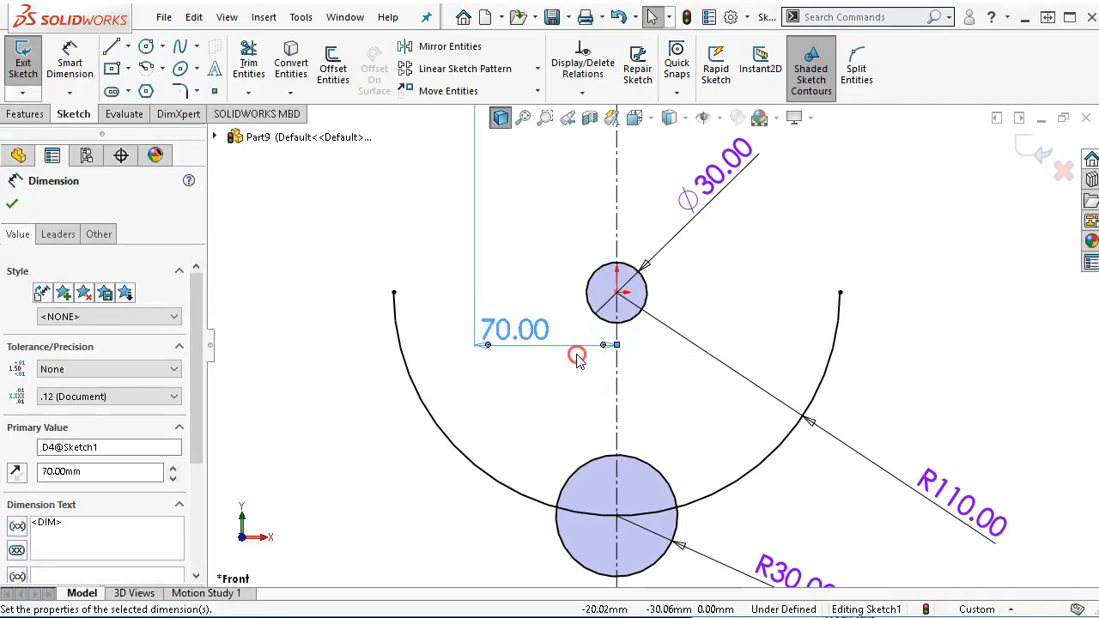
Move the rectangle back between the two circles by its centre point and place its 70 mm dimension below it.
scroll(650, 357, "up", 4)
scroll(666, 370, "down", 2)
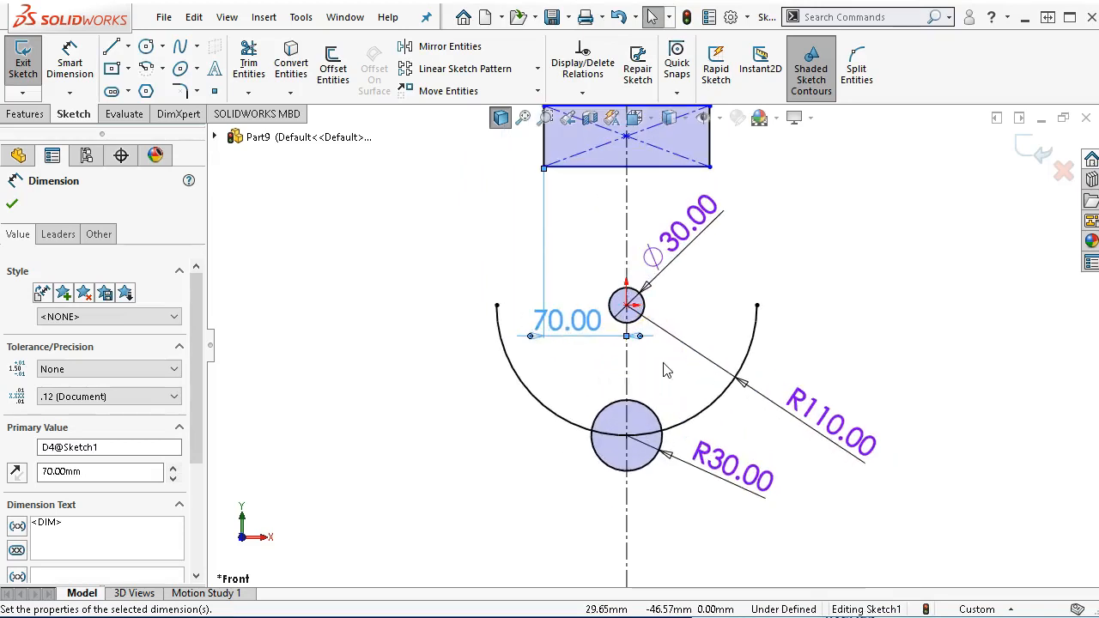
right_click(829, 188)
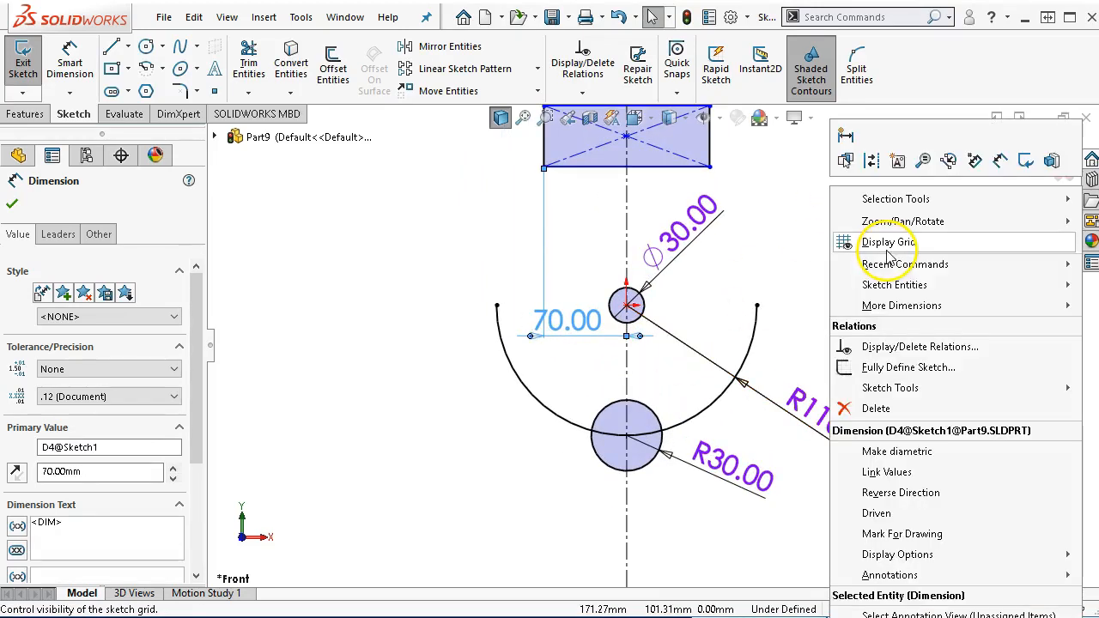
left_click(797, 188)
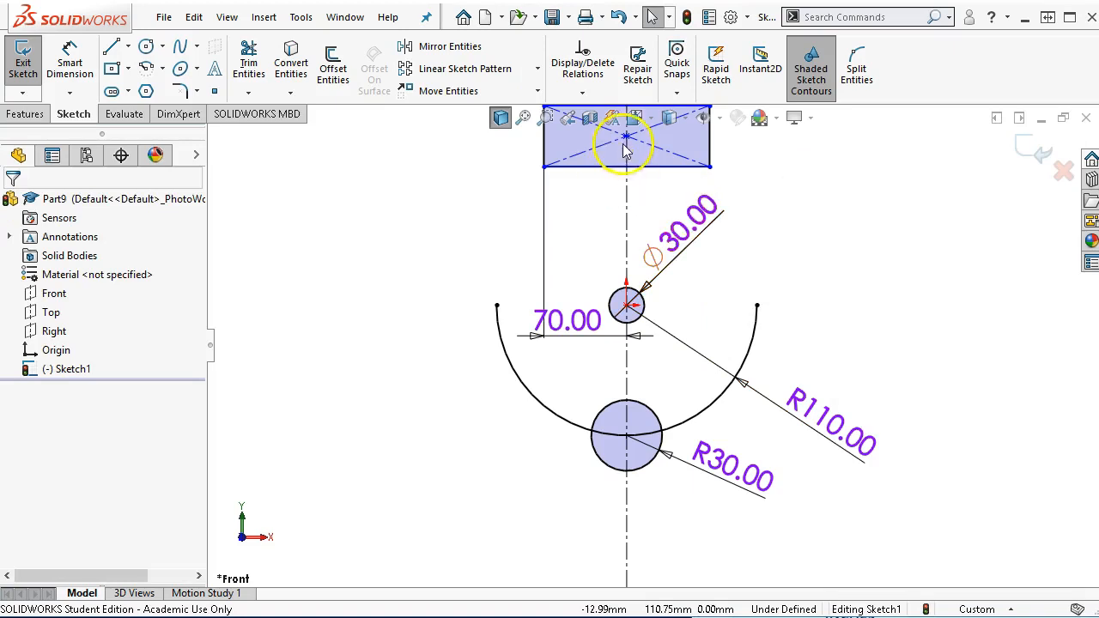
left_click_drag(626, 140, 632, 361)
scroll(631, 360, "down", 1)
left_click_drag(555, 318, 447, 433)
left_click(555, 422)
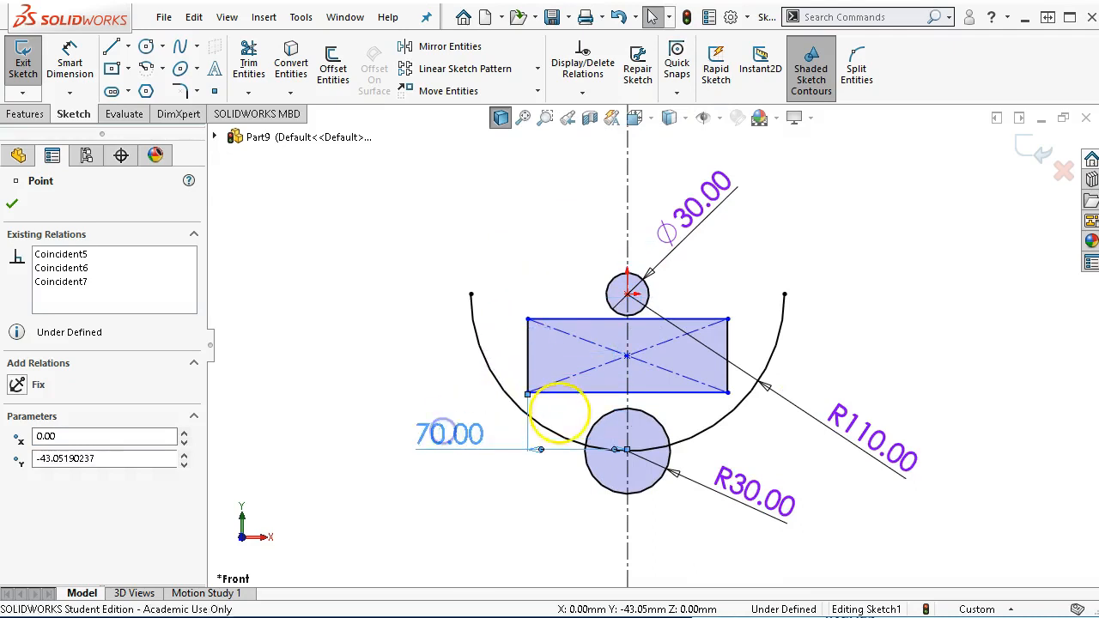
Dimension the height of the rectangle's right edge to 40 mm.
scroll(555, 421, "down", 2)
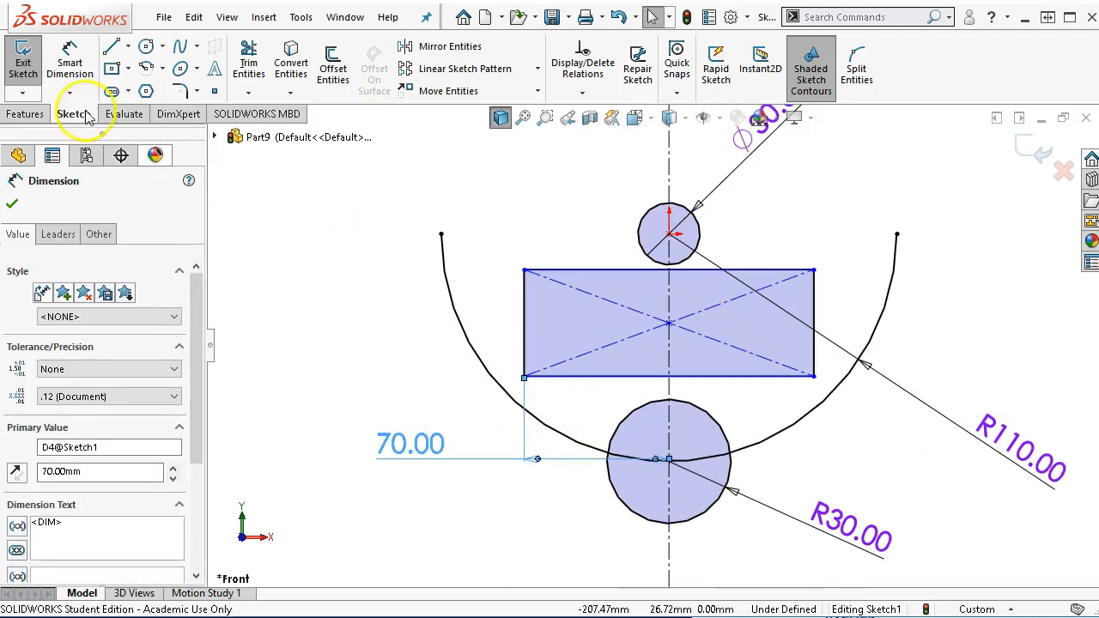
left_click(59, 64)
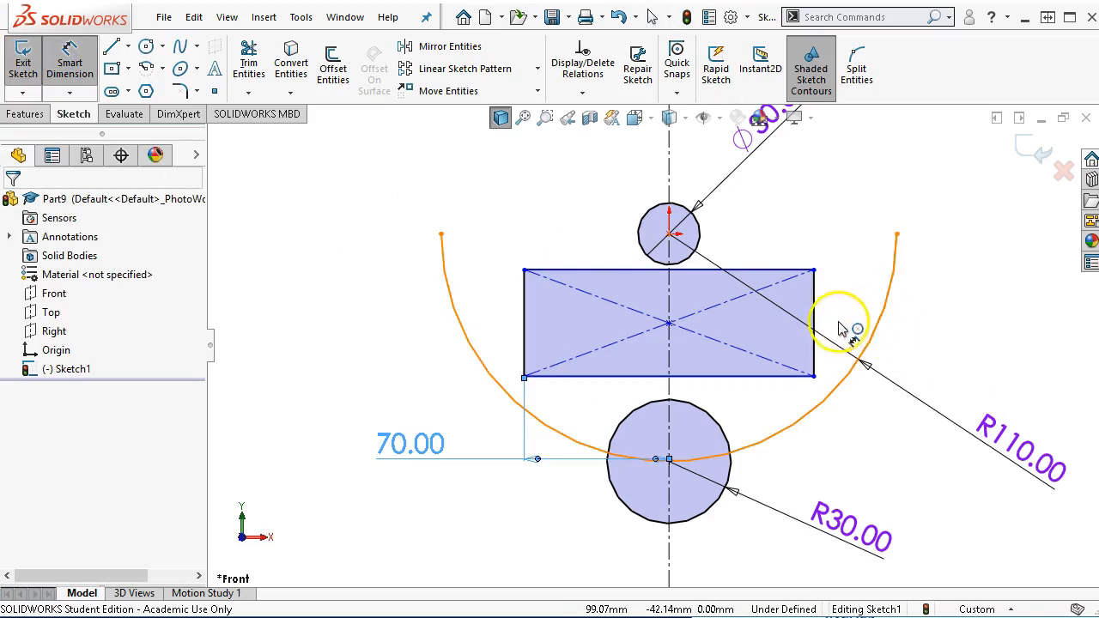
left_click(815, 319)
left_click(960, 324)
type("40")
key("Return")
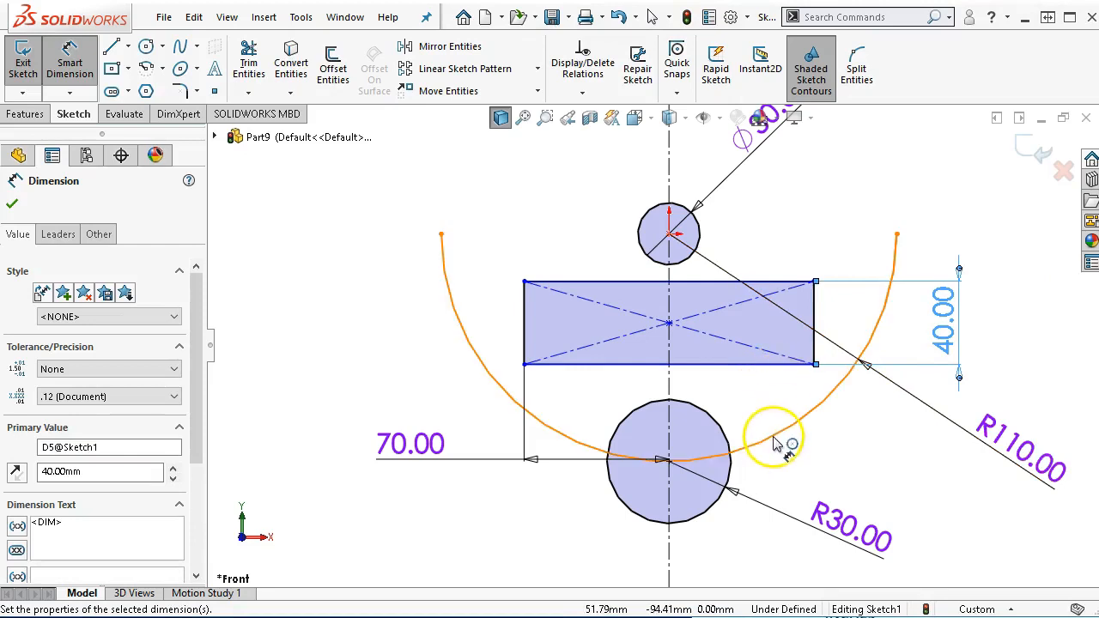
Dimension the vertical distance from the lower circle's centre to the rectangle's bottom edge to 40 mm.
left_click(724, 429)
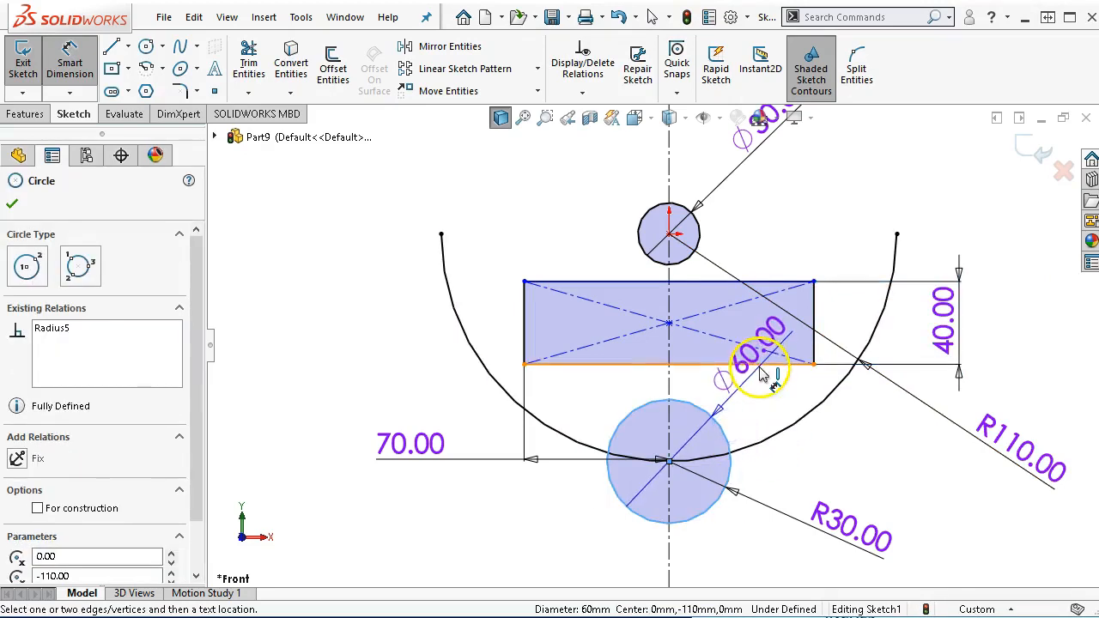
left_click(777, 364)
left_click(916, 434)
type("40")
key("Return")
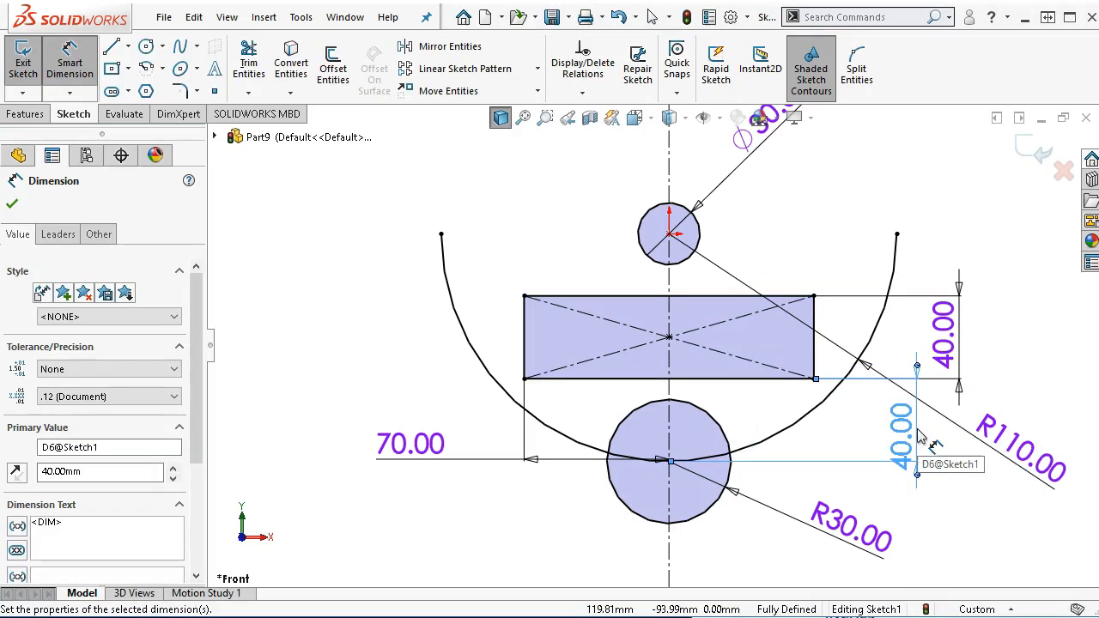
right_click(748, 240)
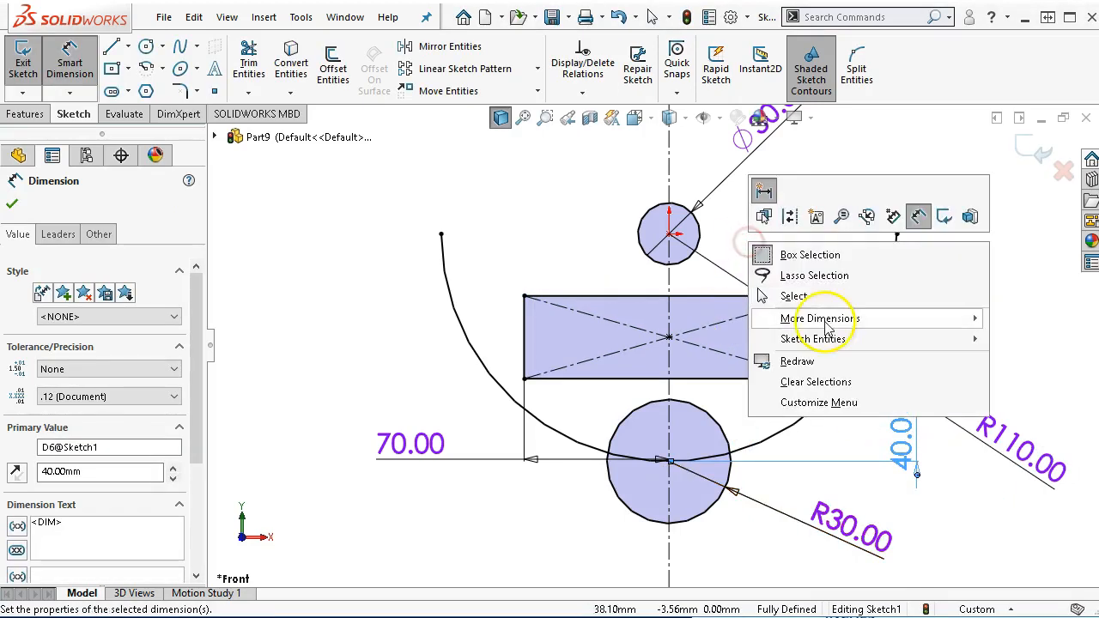
left_click(792, 295)
Sketch an upward centerpoint semicircle of about 23 mm radius, centred on the midpoint of the rectangle's bottom edge with both ends on that edge.
scroll(662, 400, "down", 3)
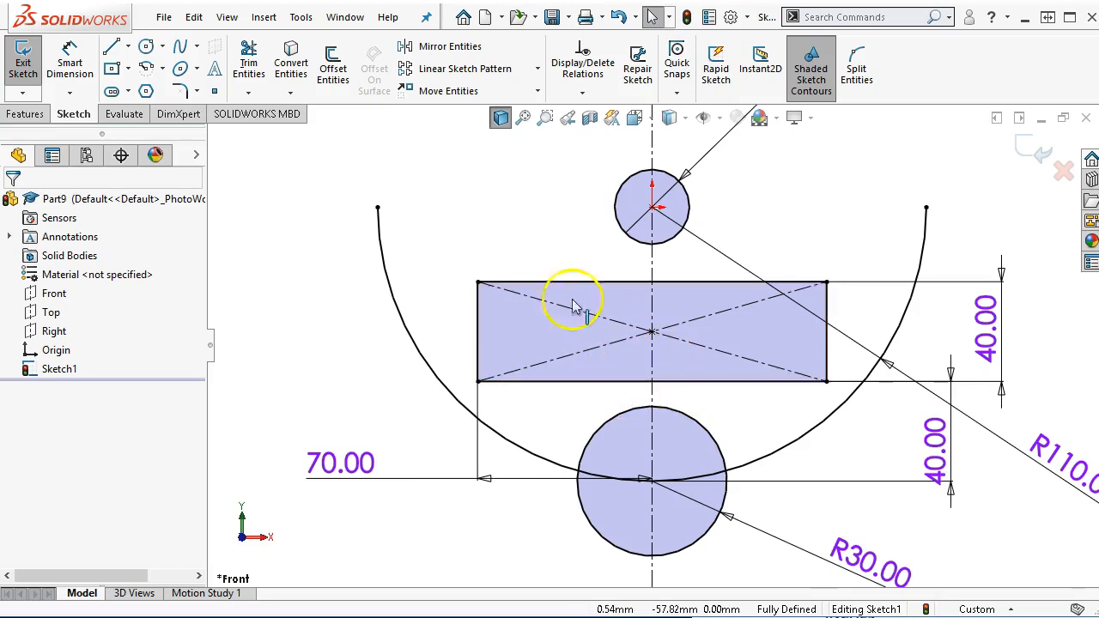
left_click(151, 73)
left_click(652, 381)
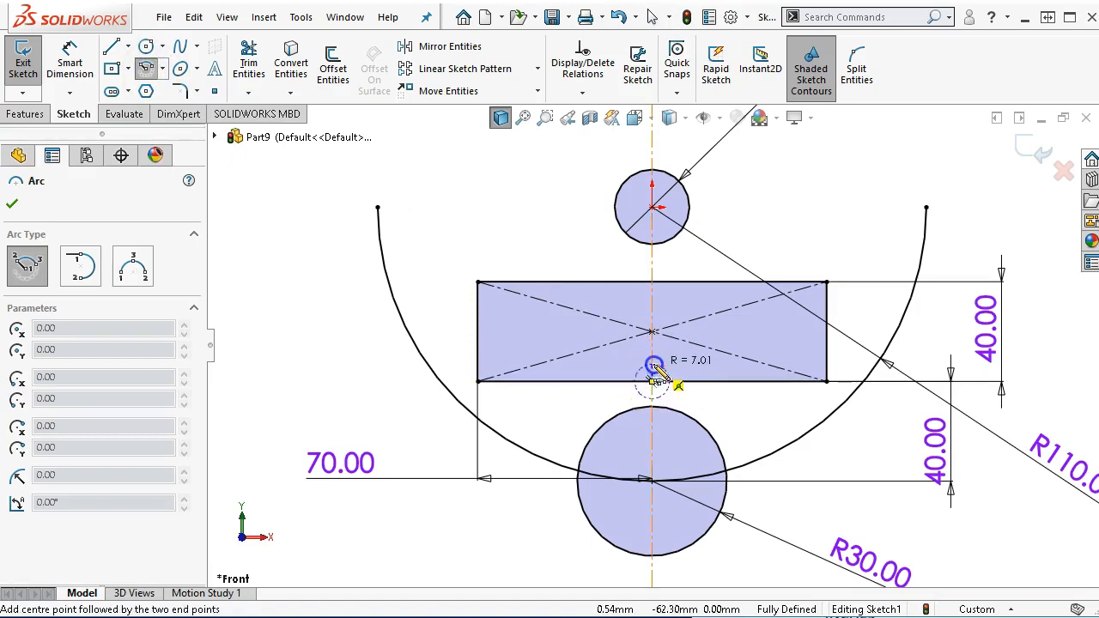
left_click(596, 381)
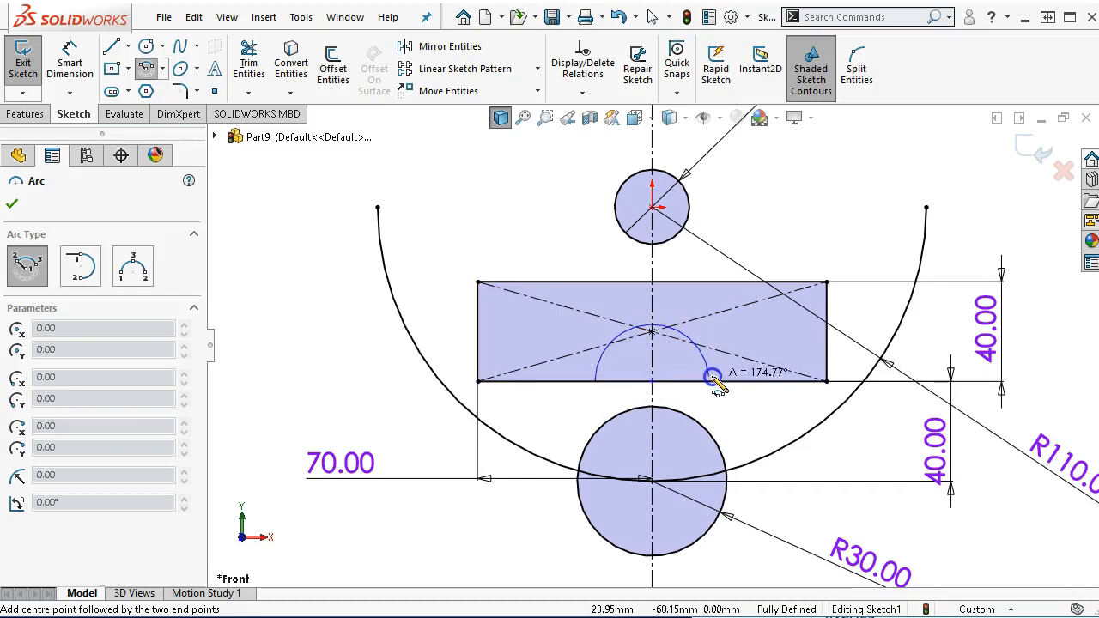
left_click(715, 382)
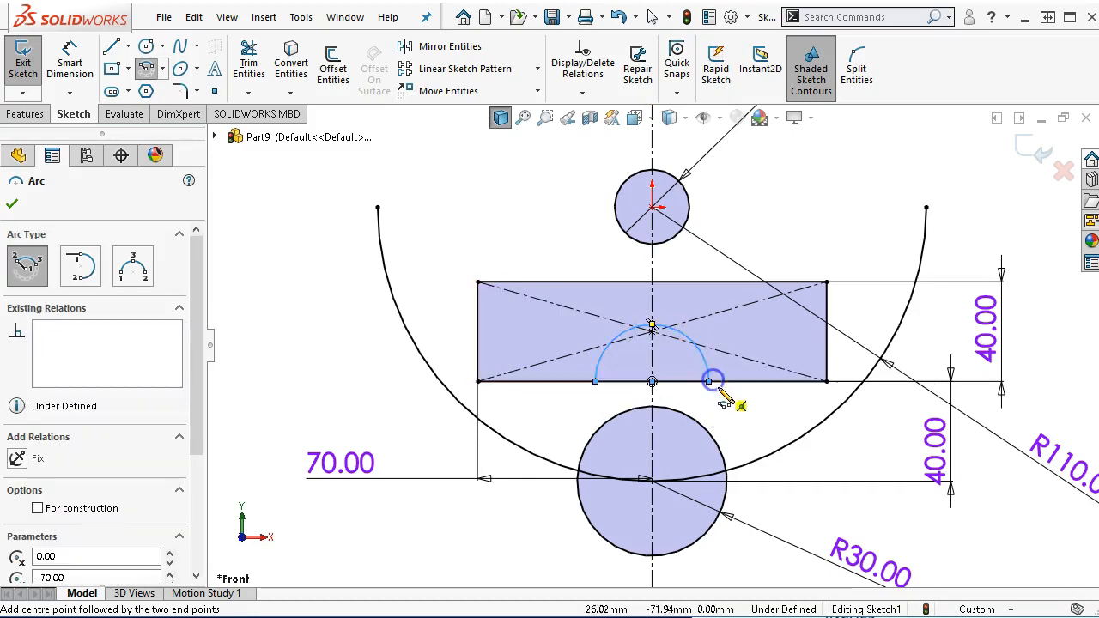
Dimension the radius of the semicircle on the rectangle's bottom edge to 20 mm.
right_click(846, 199)
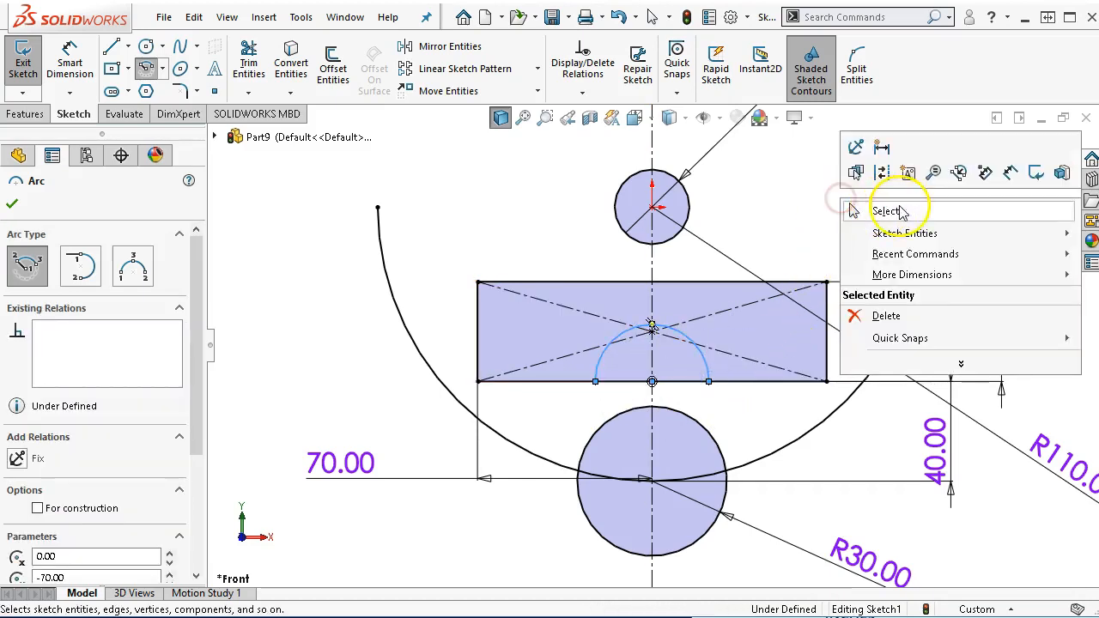
left_click(1009, 171)
left_click(679, 330)
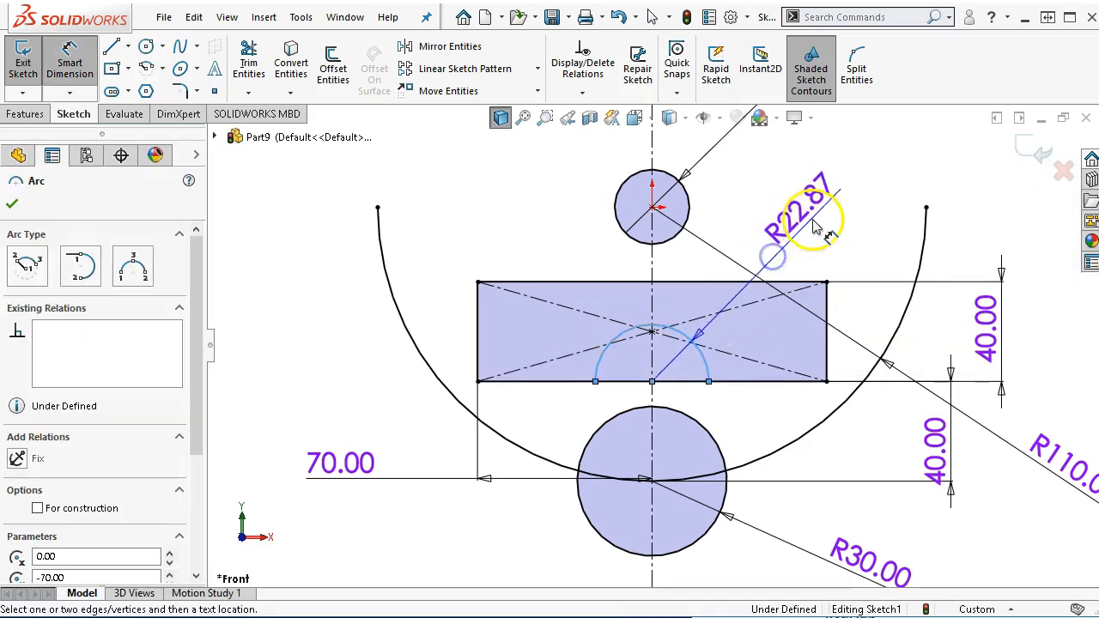
left_click(820, 221)
left_click(820, 221)
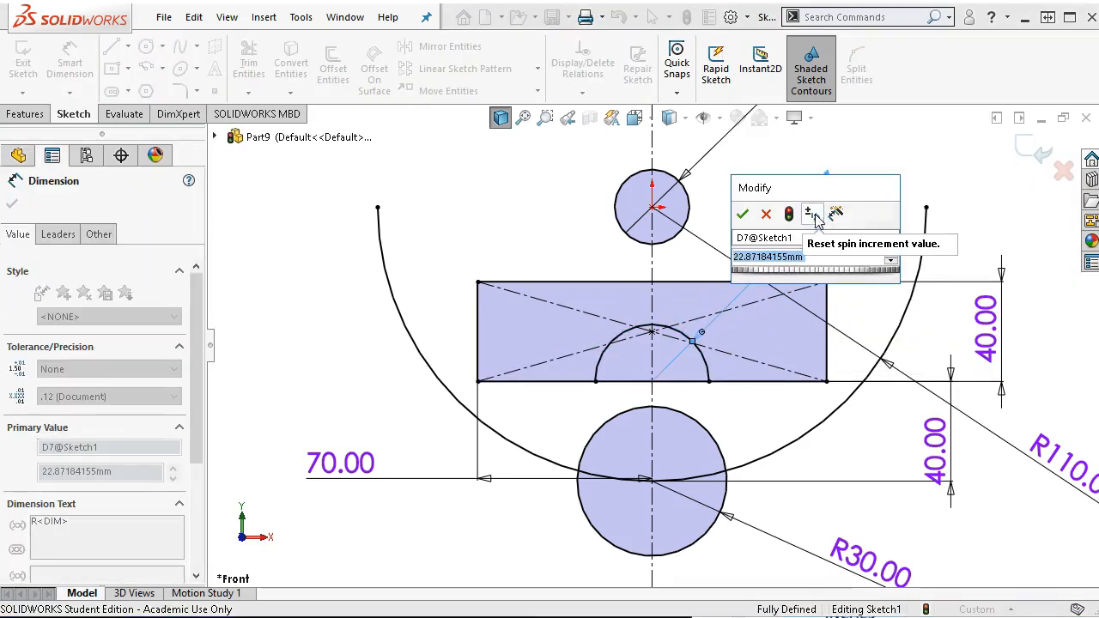
type("20")
key("Return")
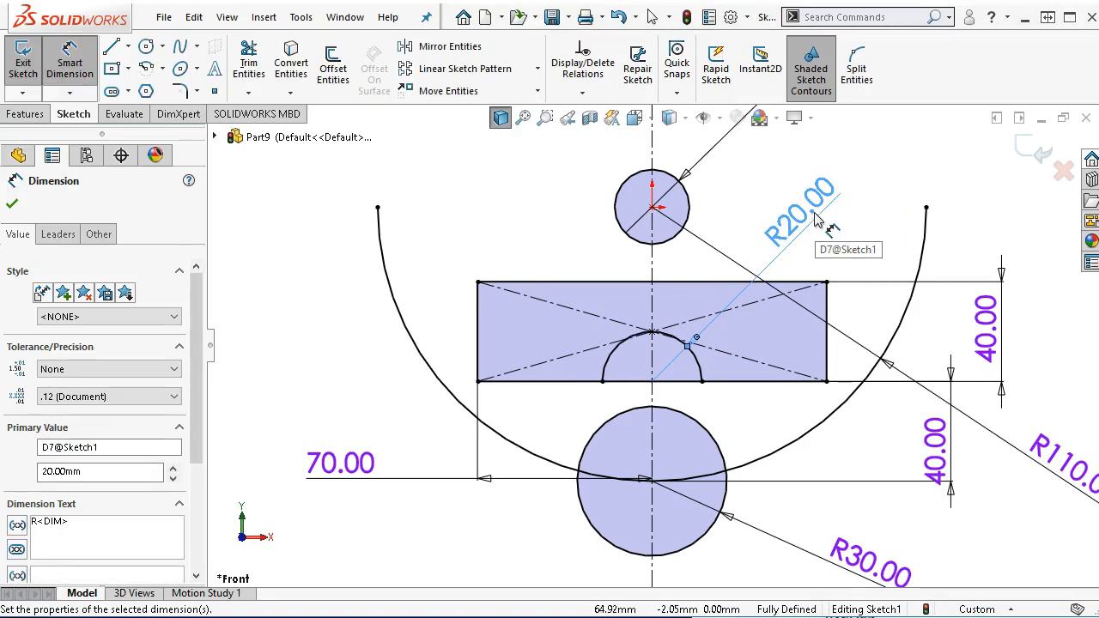
right_click(822, 220)
left_click(893, 201)
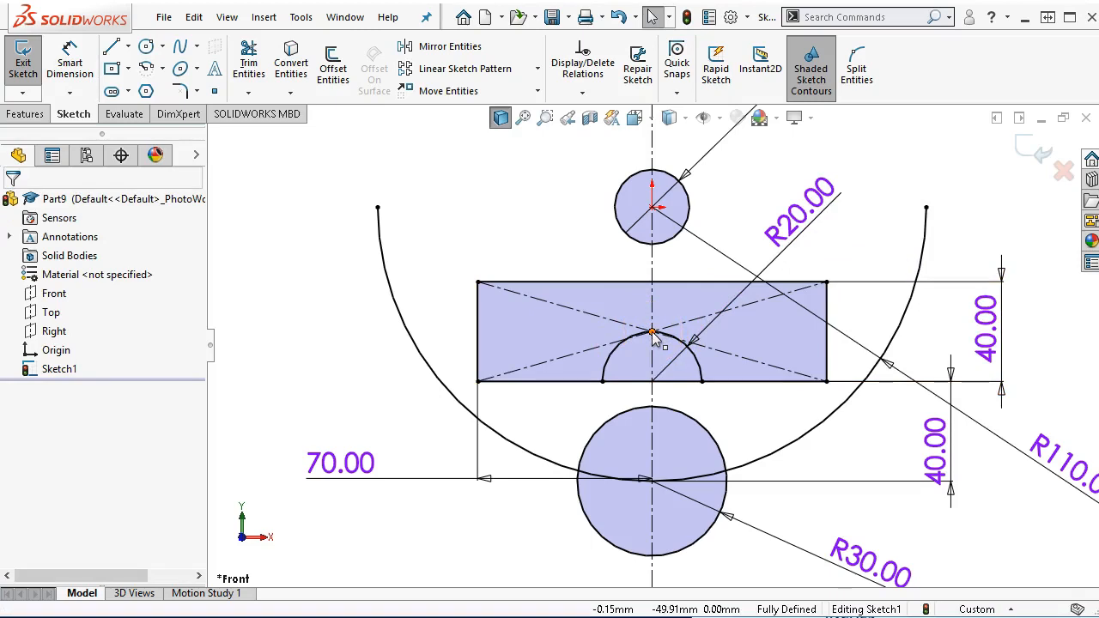
left_click(598, 335)
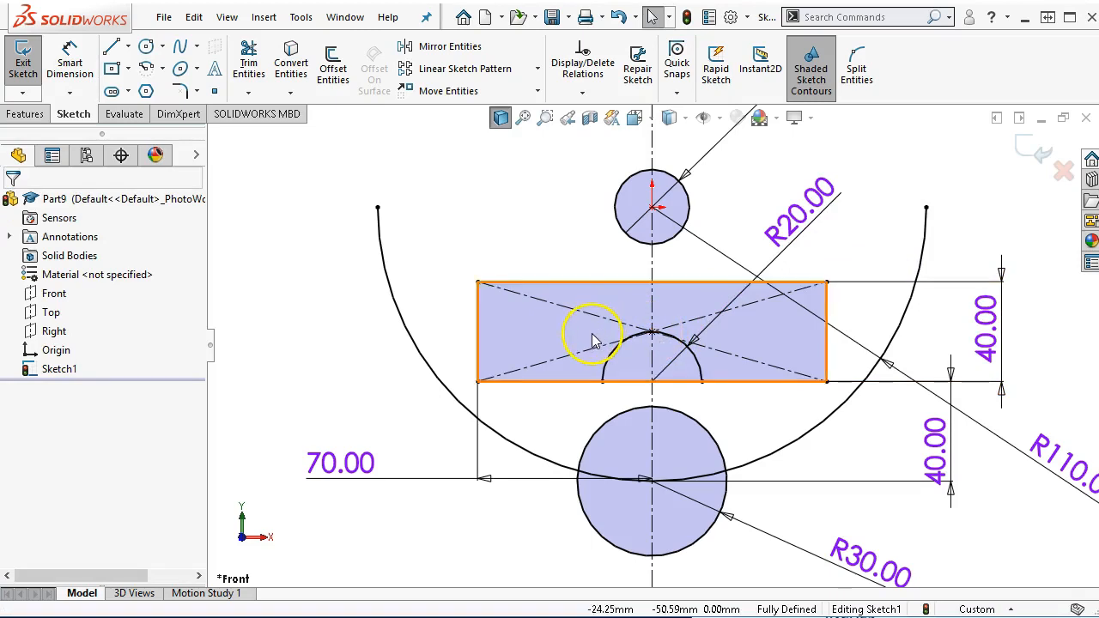
left_click(555, 461)
left_click(602, 382)
left_click(704, 390)
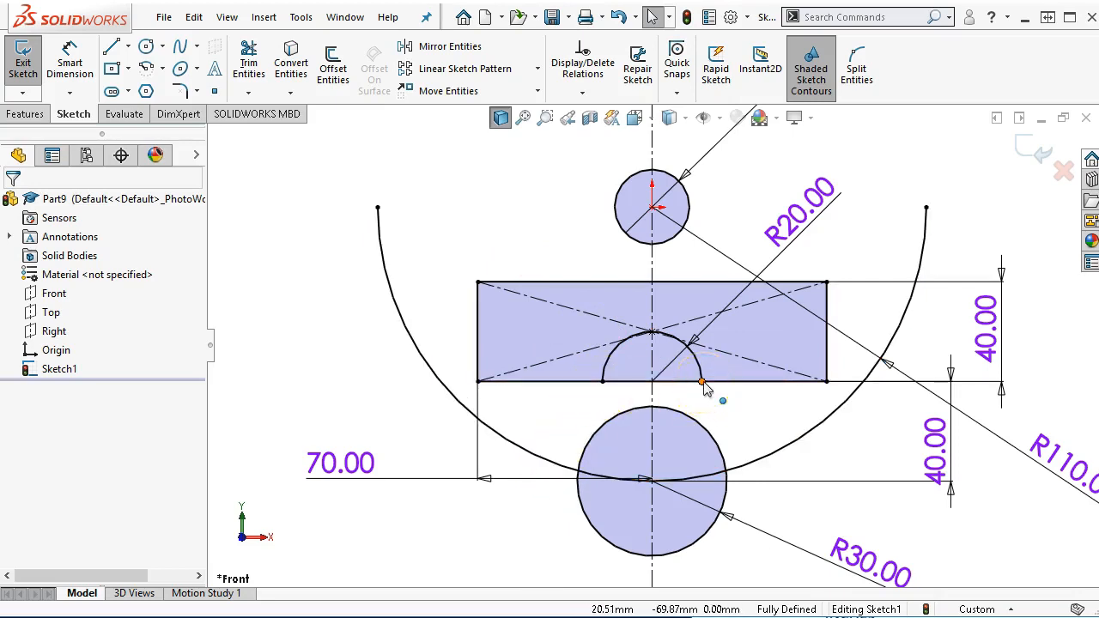
left_click(696, 362)
left_click(742, 426)
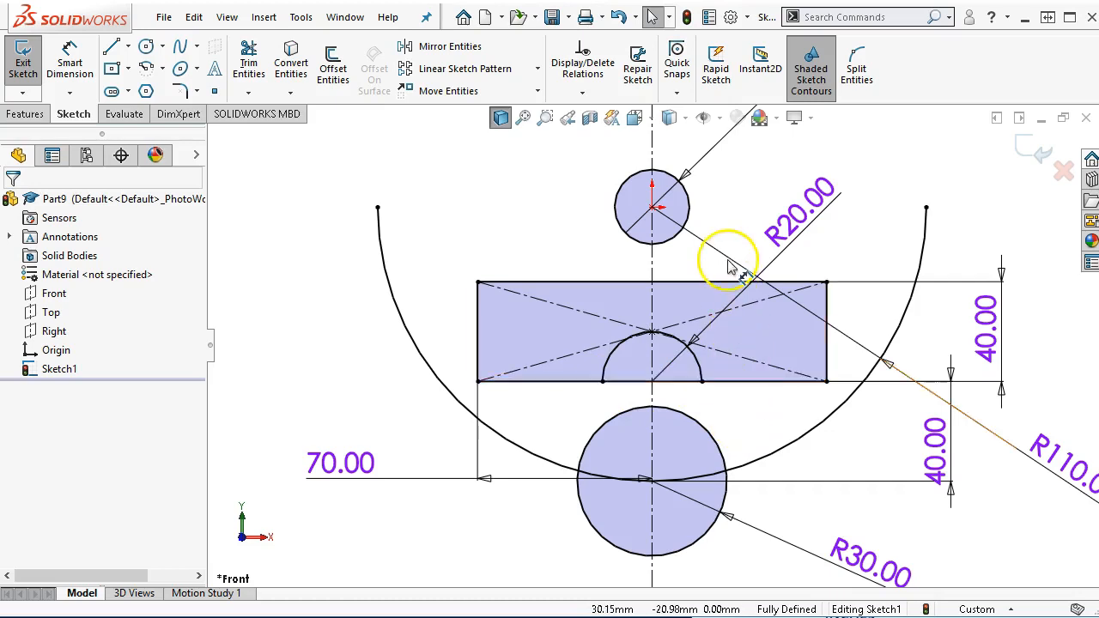
Sketch three connected lines rising from the large arc's left endpoint to the vertical centreline, ending about 40 mm above the origin.
scroll(721, 258, "down", 2)
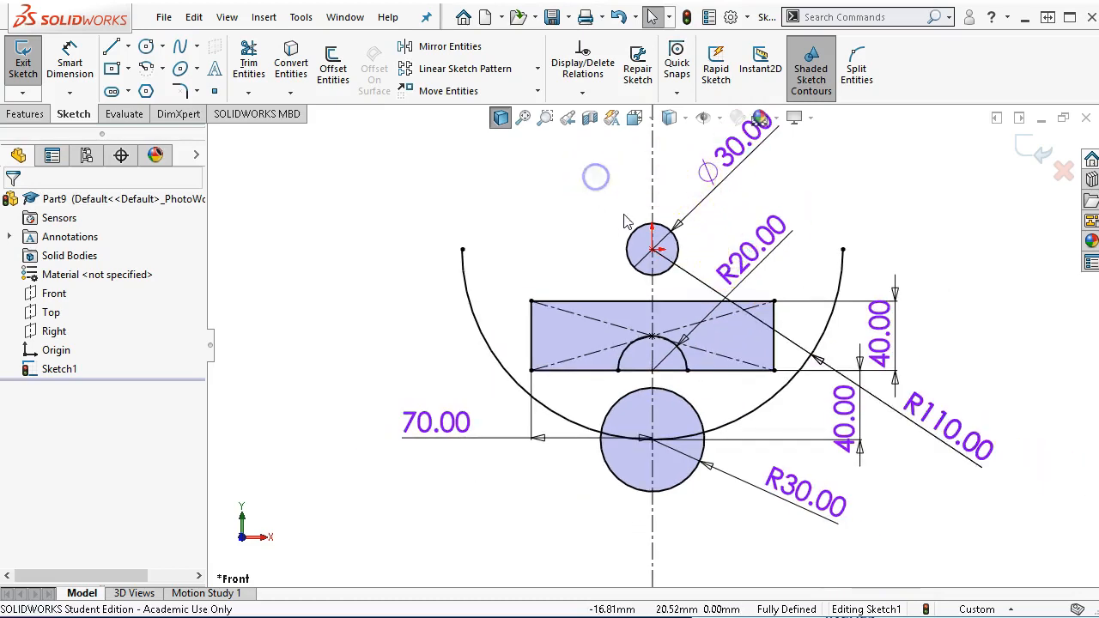
scroll(626, 221, "up", 3)
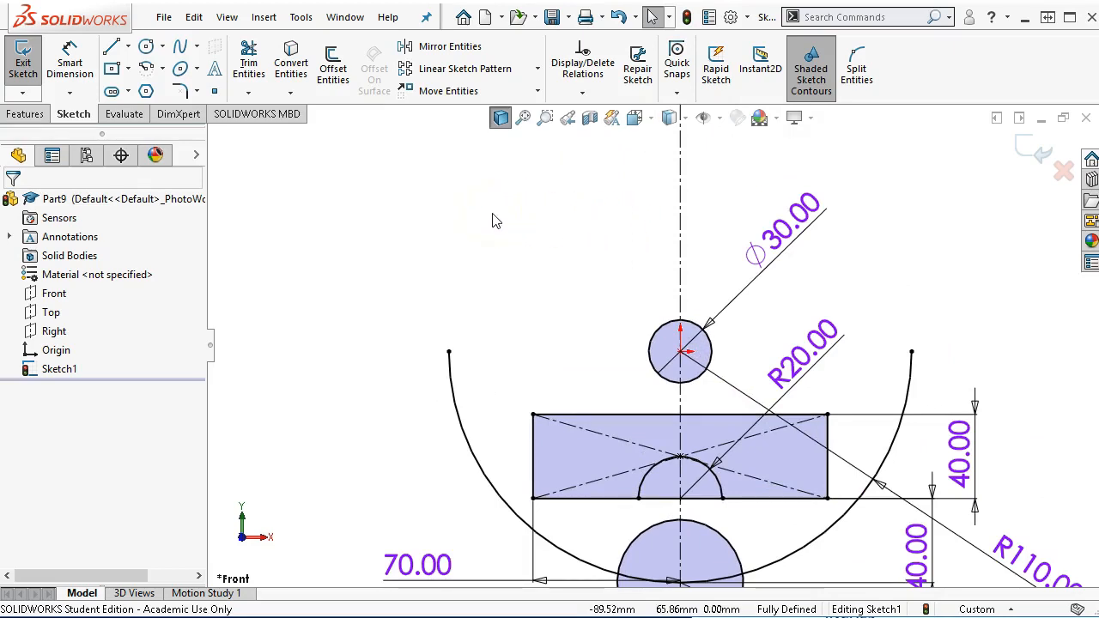
left_click(110, 46)
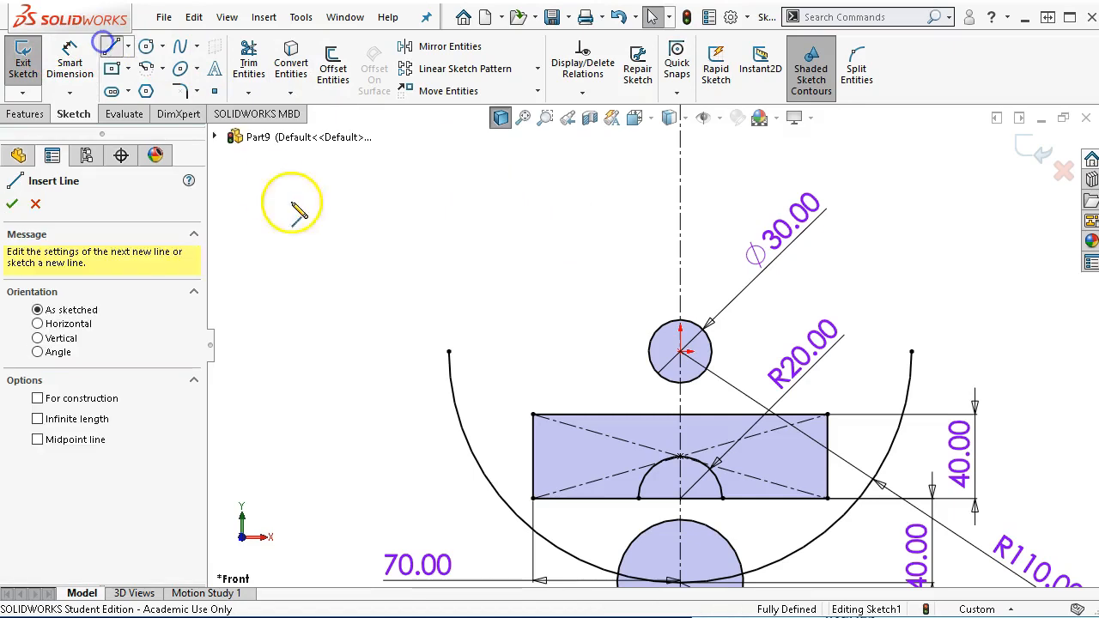
left_click(451, 353)
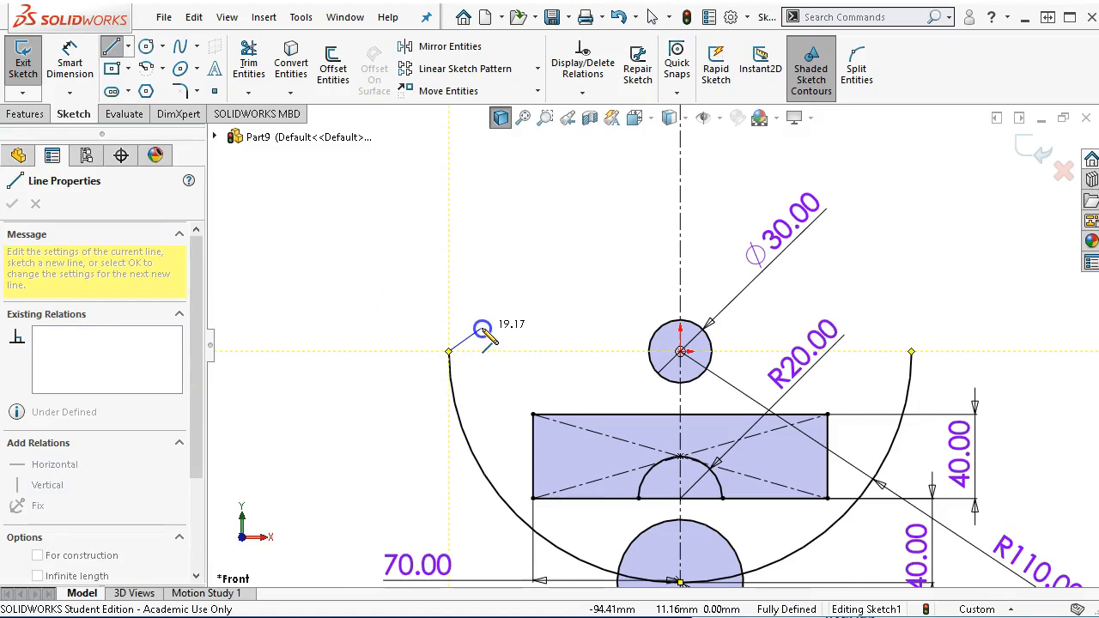
left_click(481, 328)
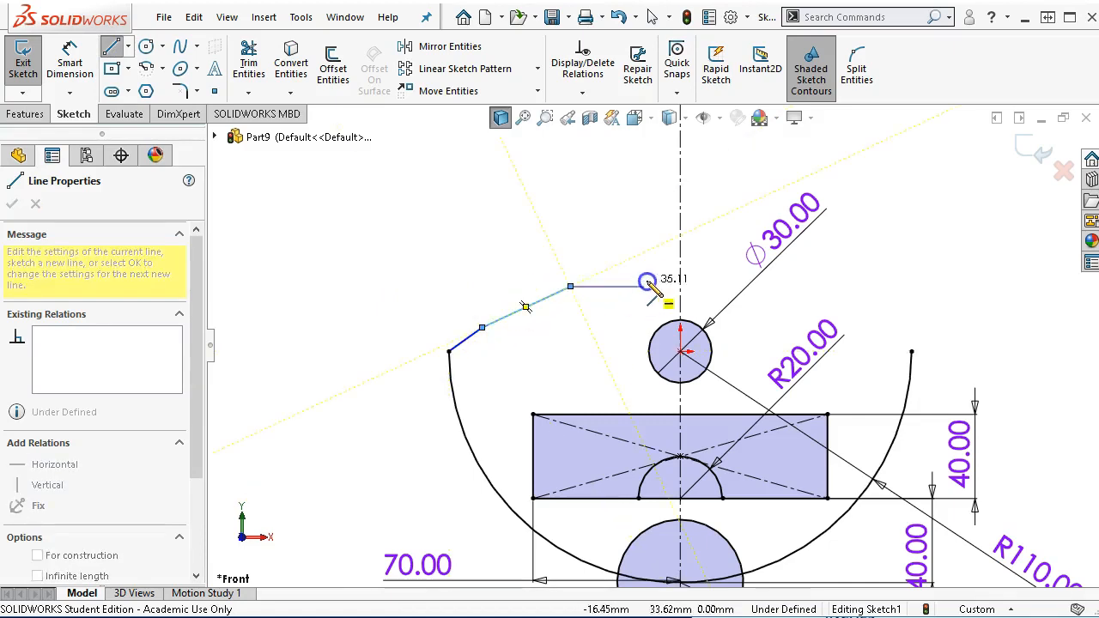
left_click(680, 267)
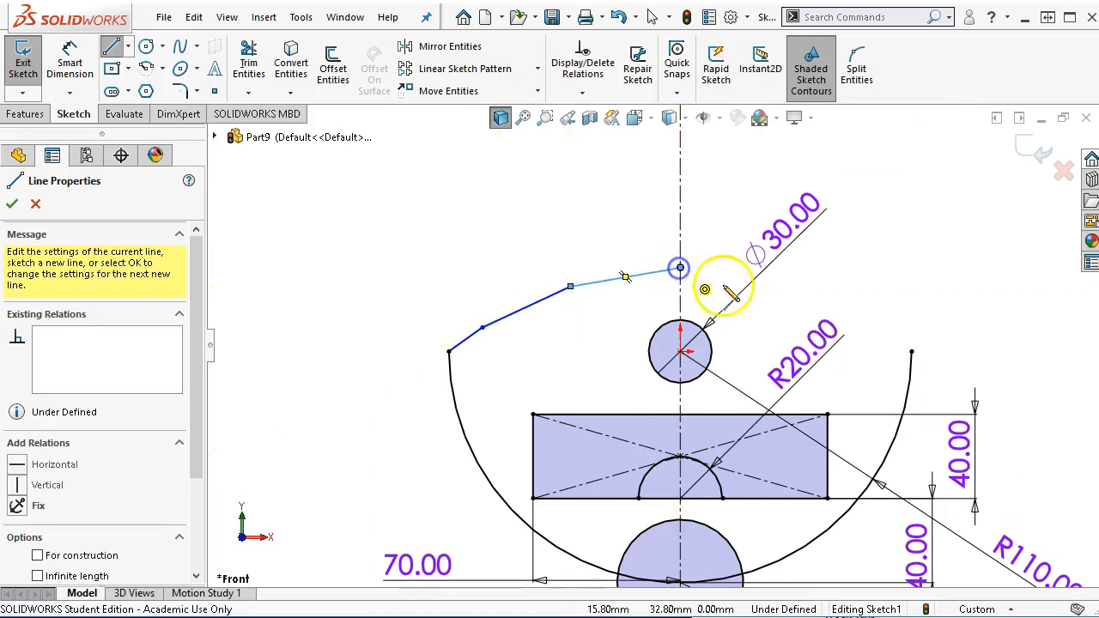
Dimension the vertical rise of the first line from the large arc's left endpoint to 20 mm.
right_click(745, 147)
left_click(917, 126)
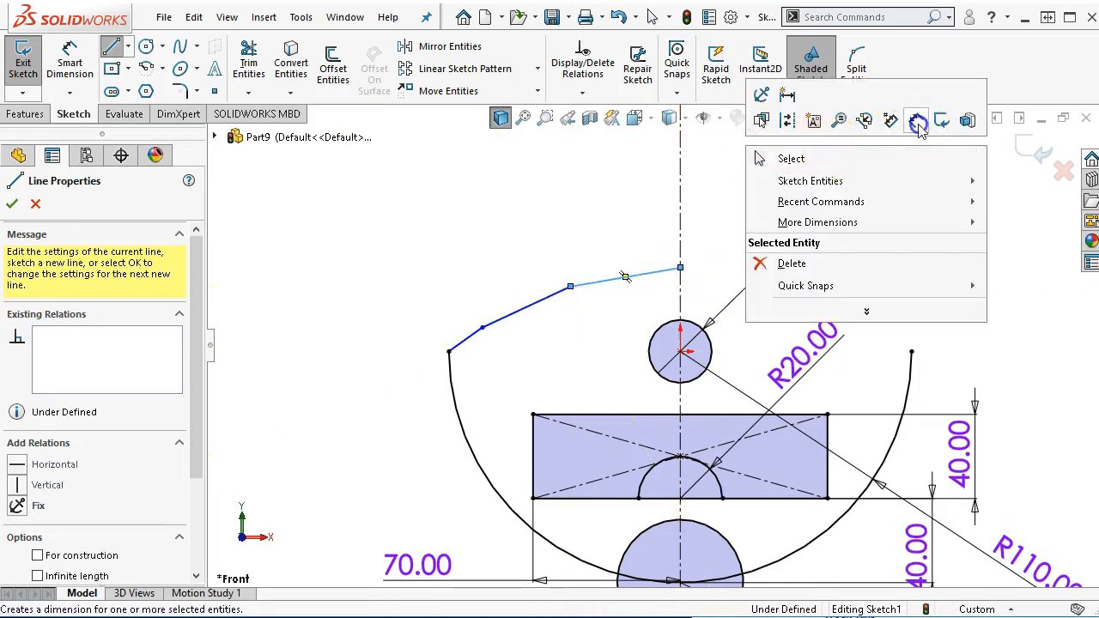
left_click(458, 348)
left_click(387, 342)
type("20")
key("Return")
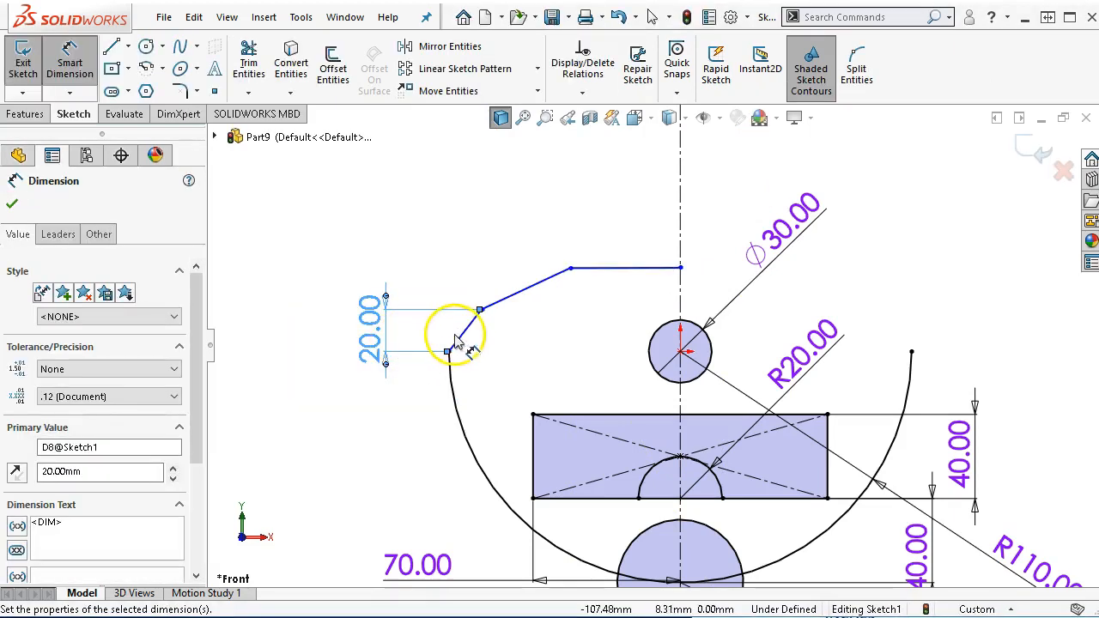
Dimension the horizontal run of the first line from the large arc's left endpoint to 30 mm.
left_click(462, 330)
left_click(462, 297)
type("30")
key("Return")
left_click(533, 353)
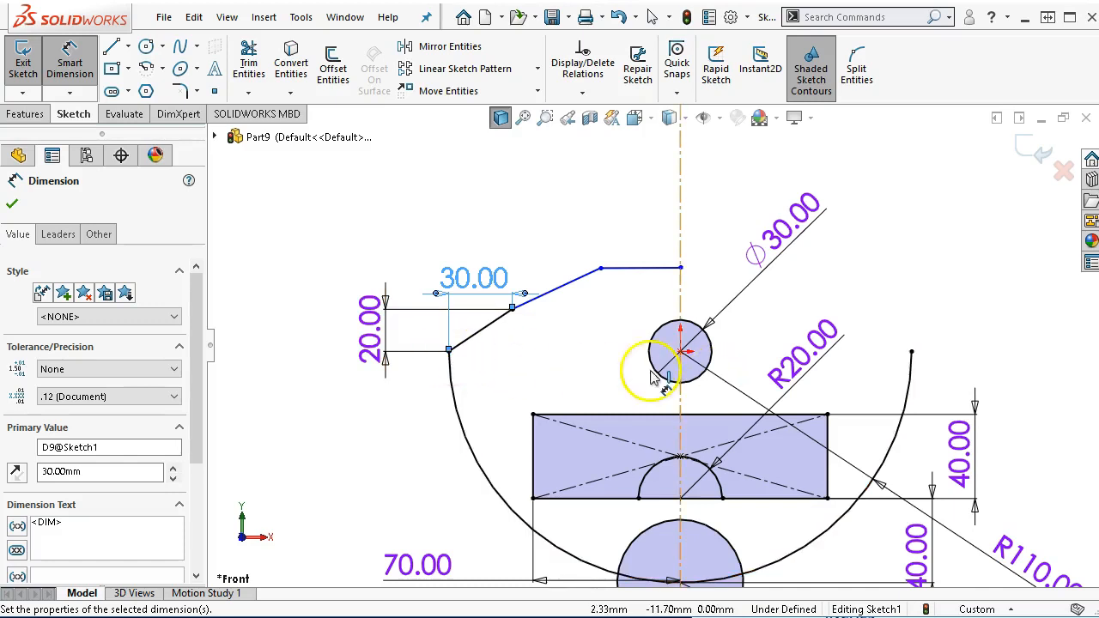
Dimension the vertical distance from the large arc's left endpoint to the line chain's end on the centreline to 40 mm.
left_click(449, 350)
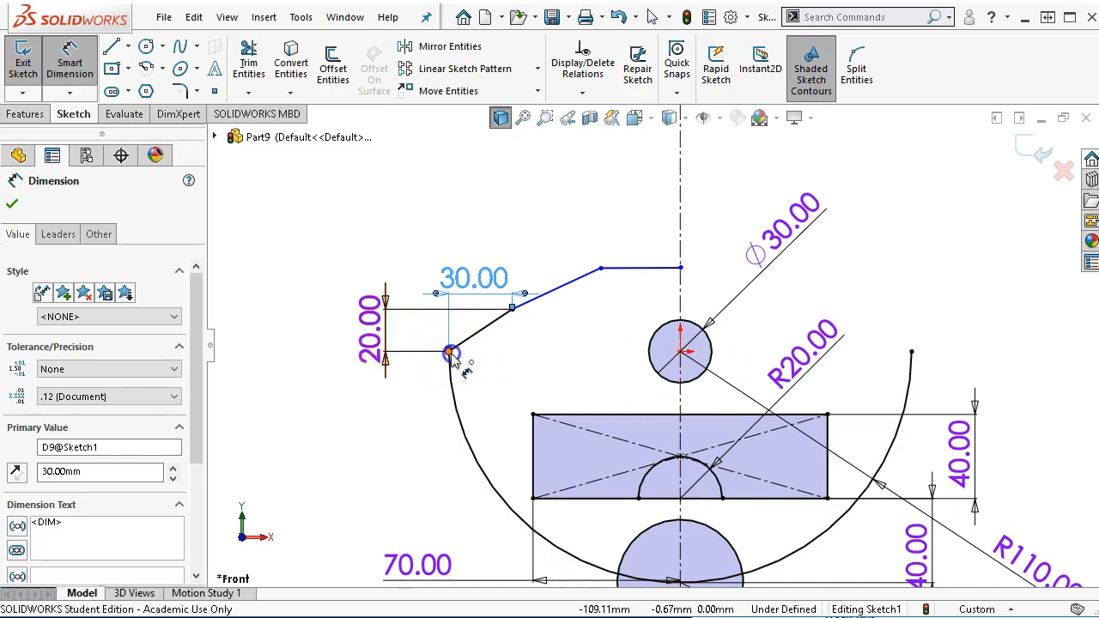
left_click(680, 269)
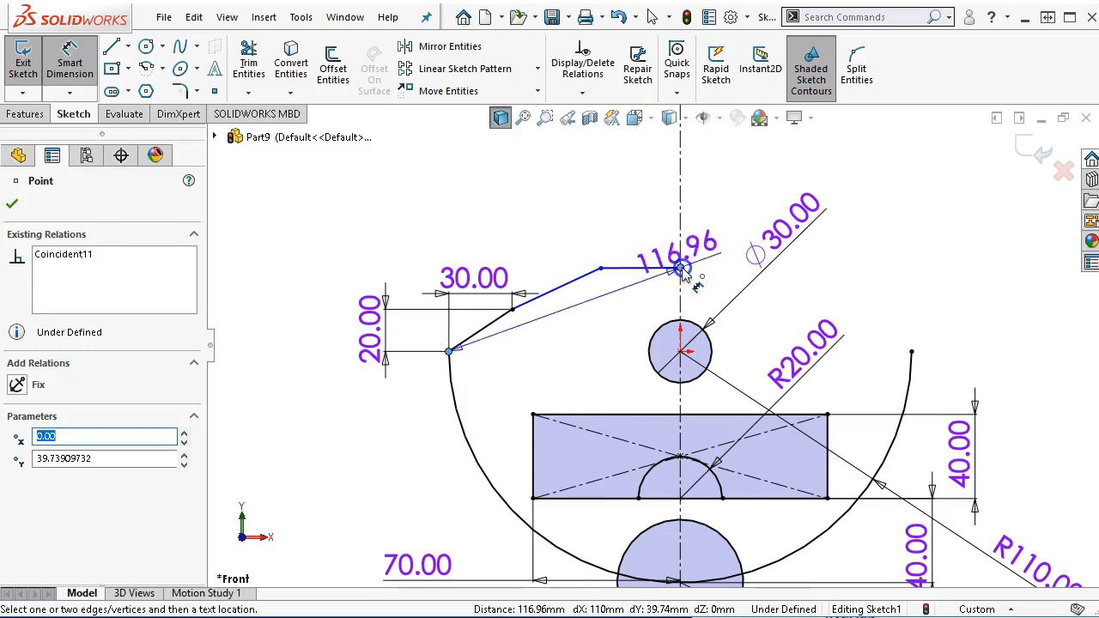
left_click(309, 310)
type("40")
key("Return")
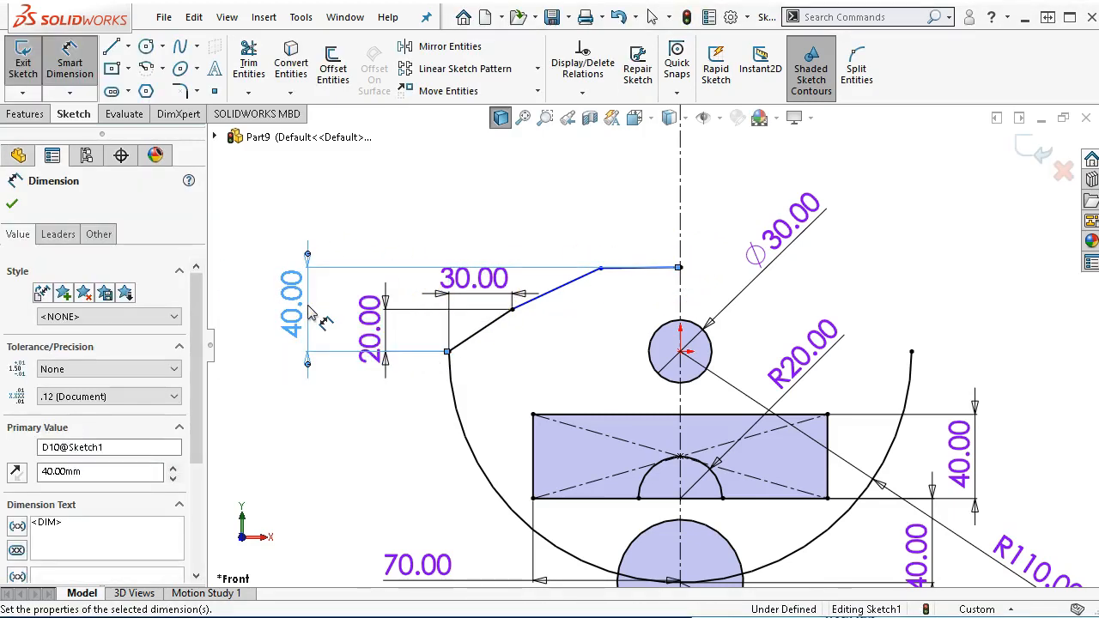
left_click(334, 307)
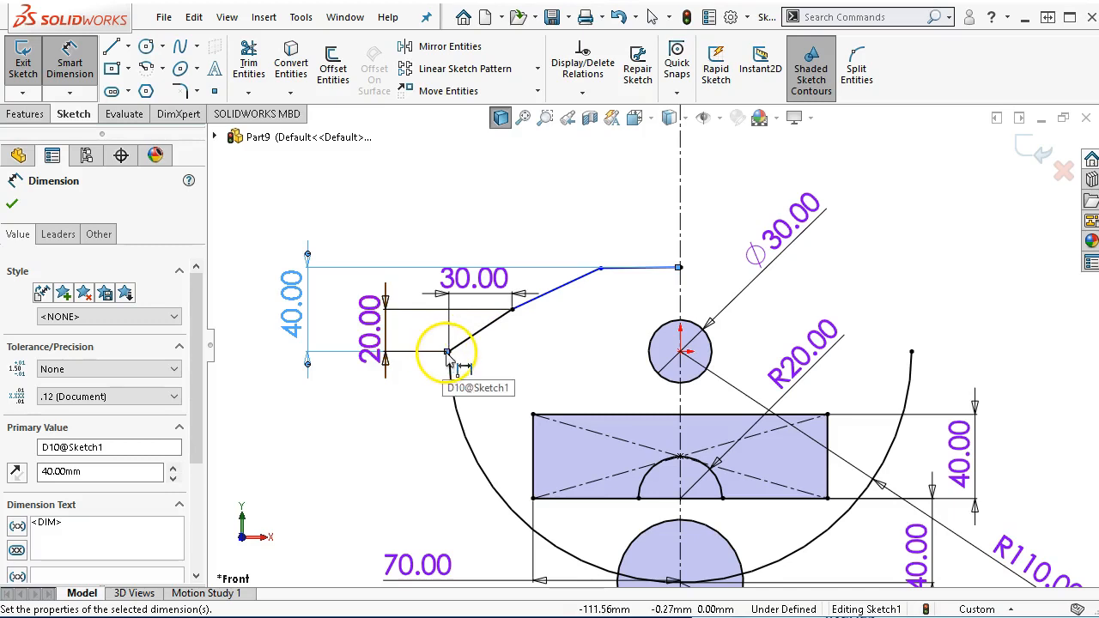
Dimension the horizontal distance from the large arc's left endpoint to the joint between the second and third lines to 70 mm.
left_click(600, 269)
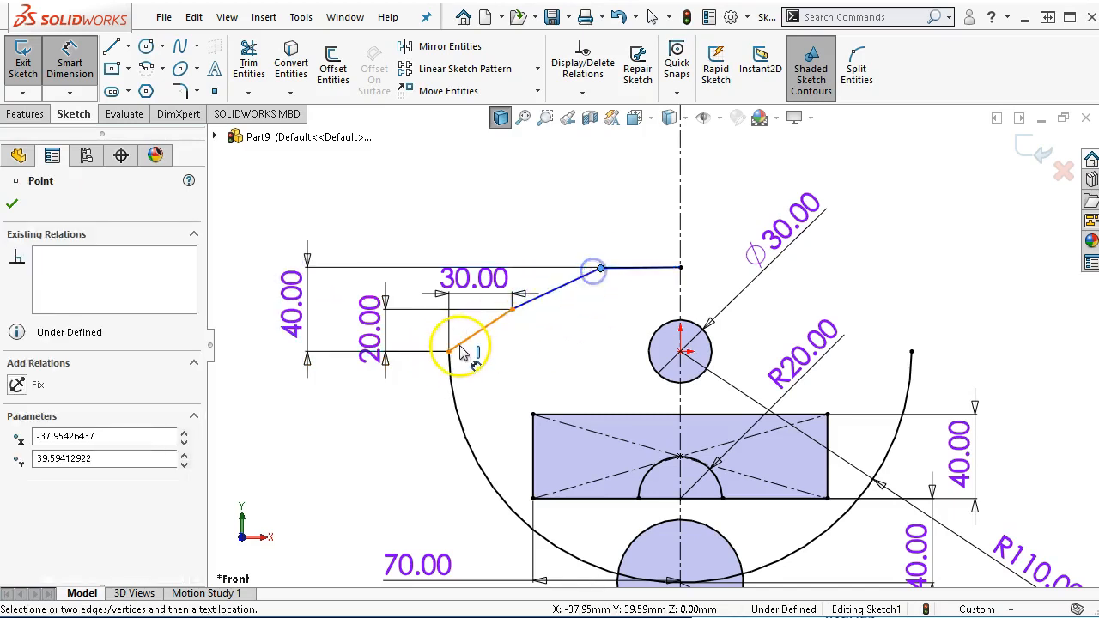
left_click(448, 351)
left_click(515, 214)
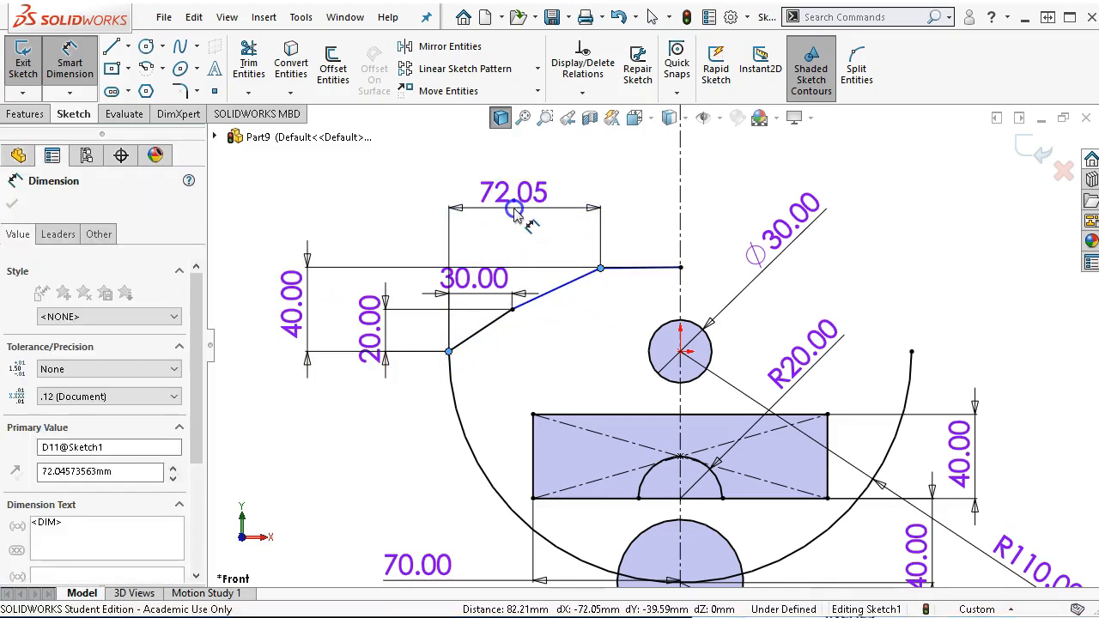
type("70")
key("Return")
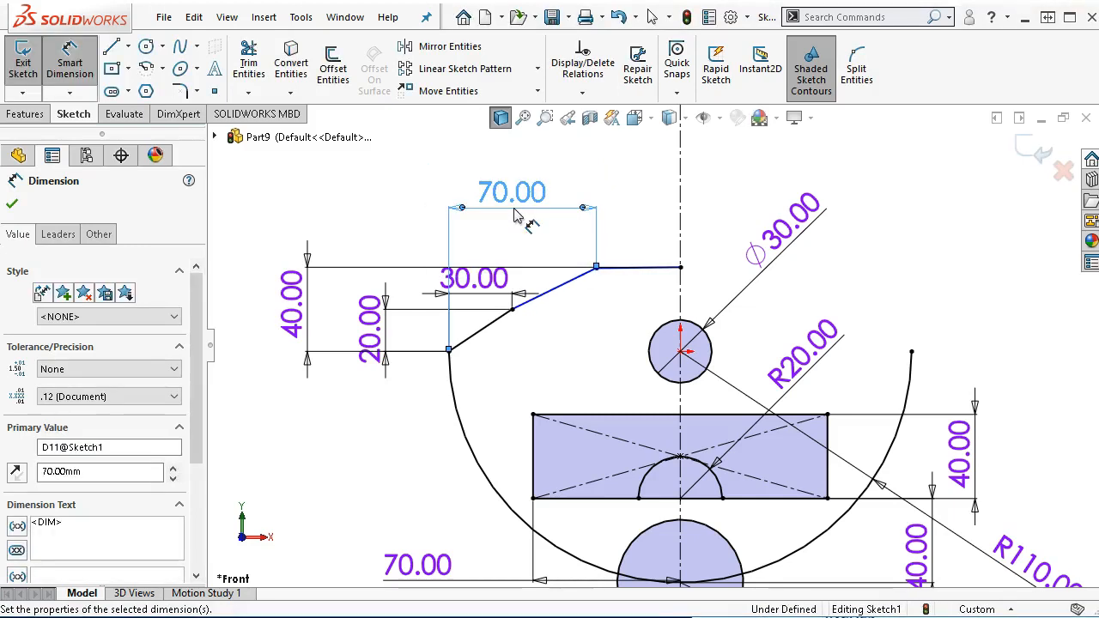
Dimension the vertical distance from the large arc's left endpoint to the joint between the second and third lines to 35 mm.
left_click(448, 351)
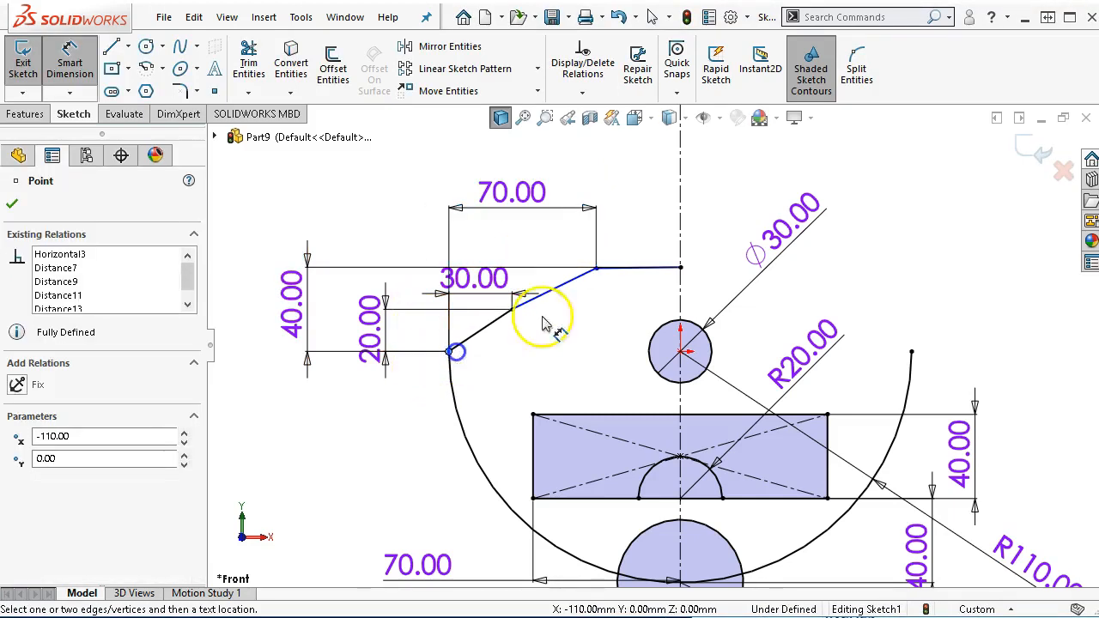
left_click(596, 269)
left_click(352, 306)
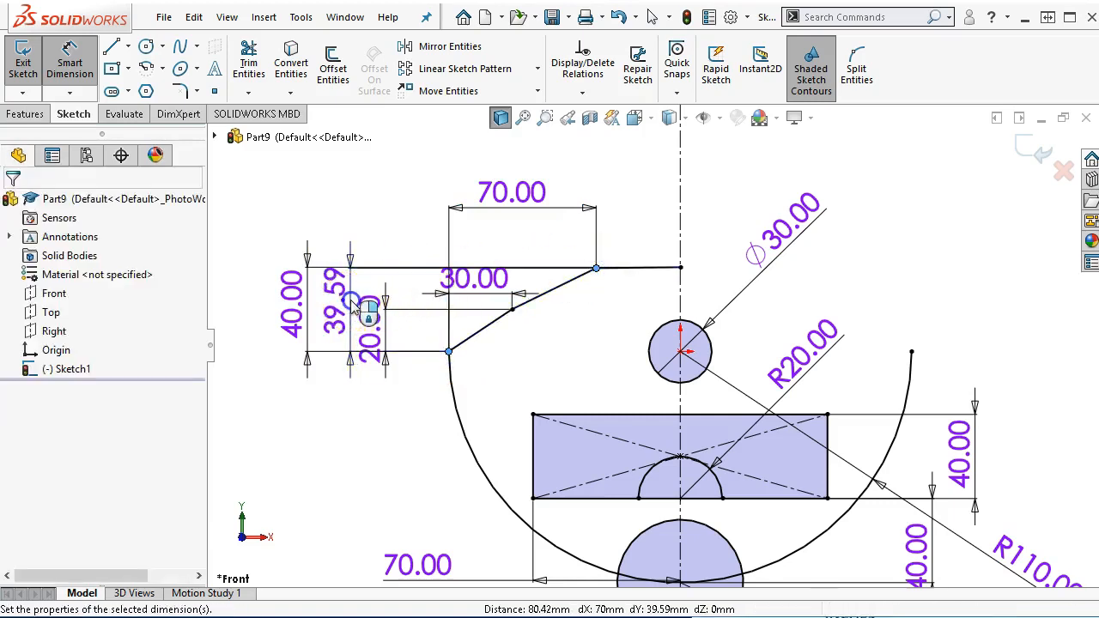
type("35")
key("Return")
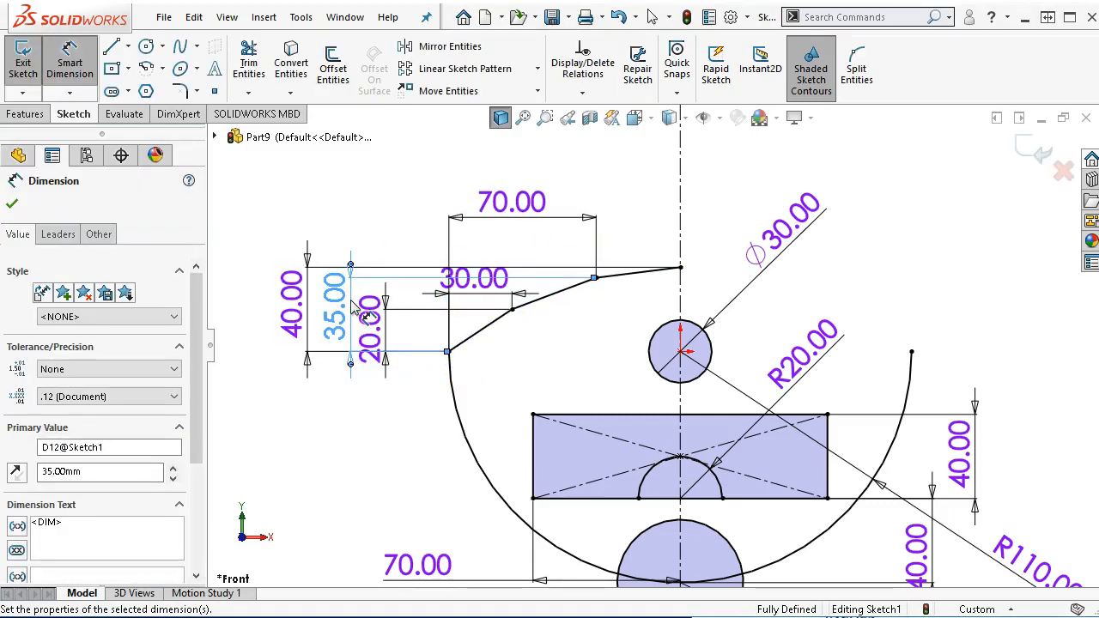
right_click(730, 159)
left_click(738, 215)
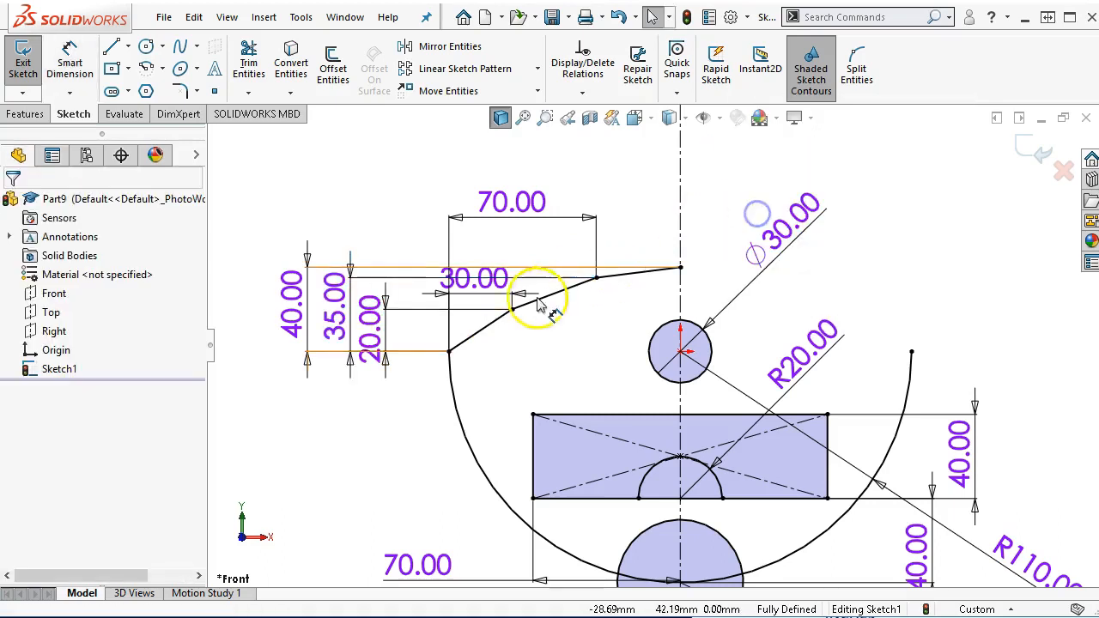
Mirror the three upper-left profile lines about the vertical centreline to close the plate outline.
left_click(478, 335)
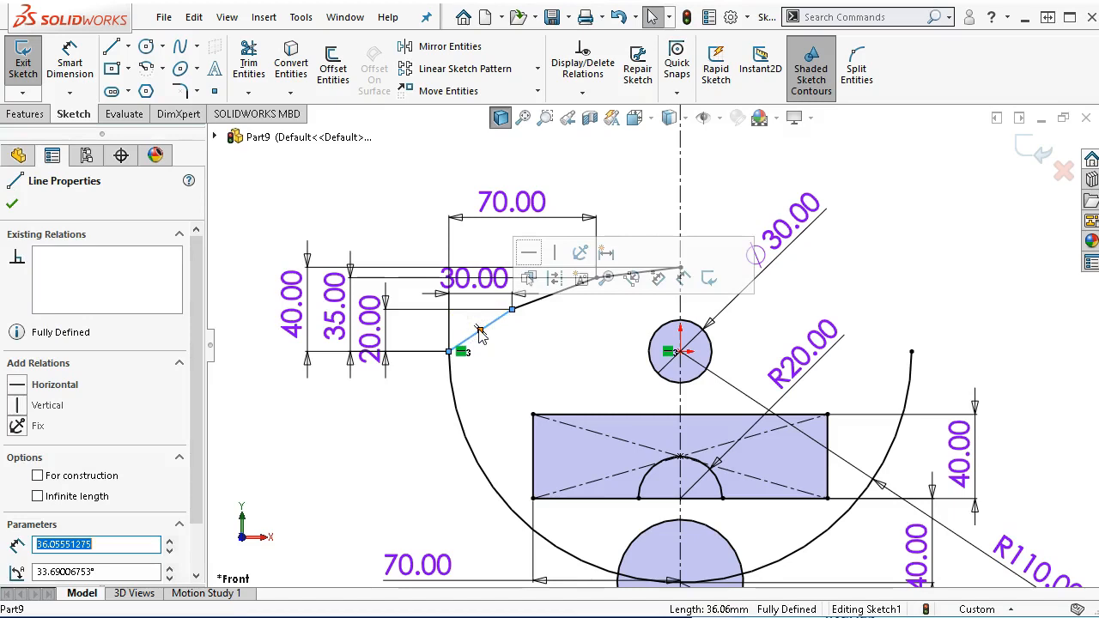
left_click(550, 295, "ctrl")
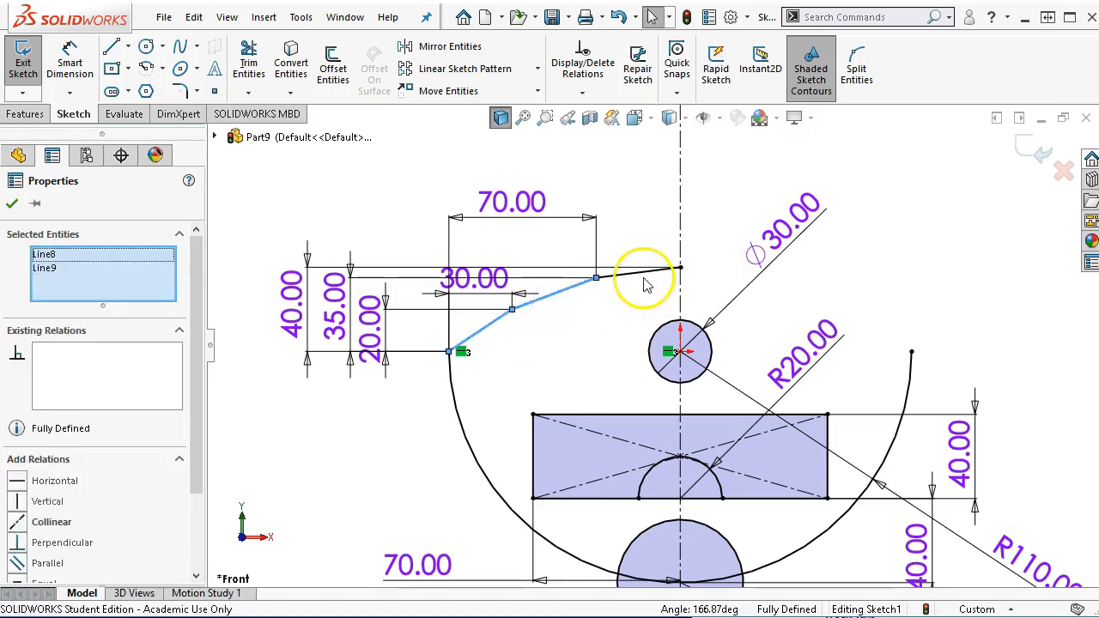
left_click(644, 272, "ctrl")
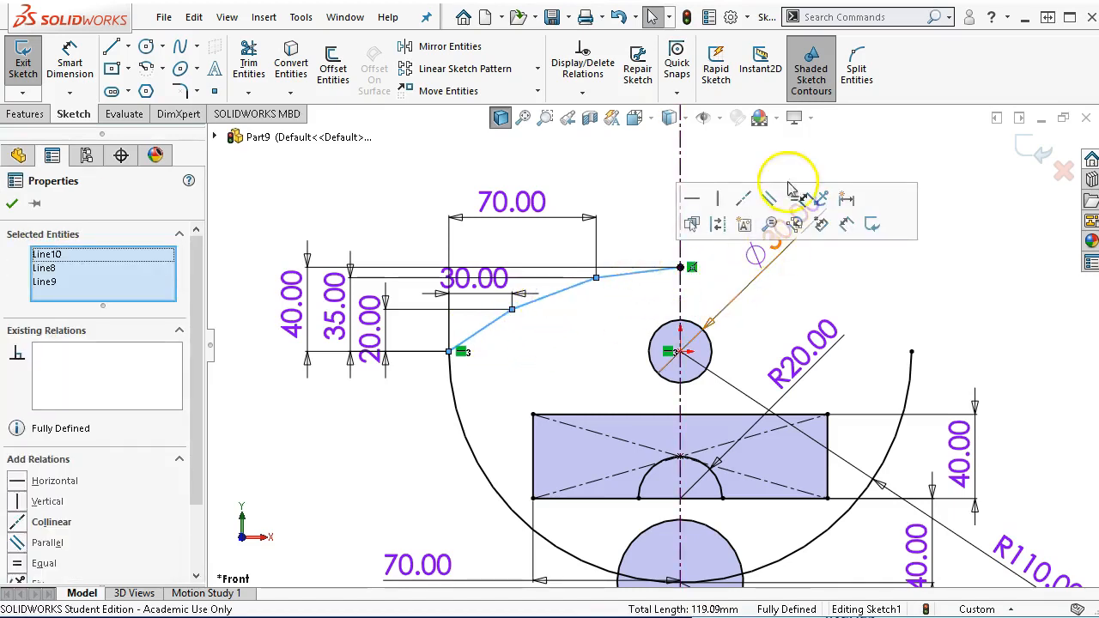
left_click(684, 297, "ctrl")
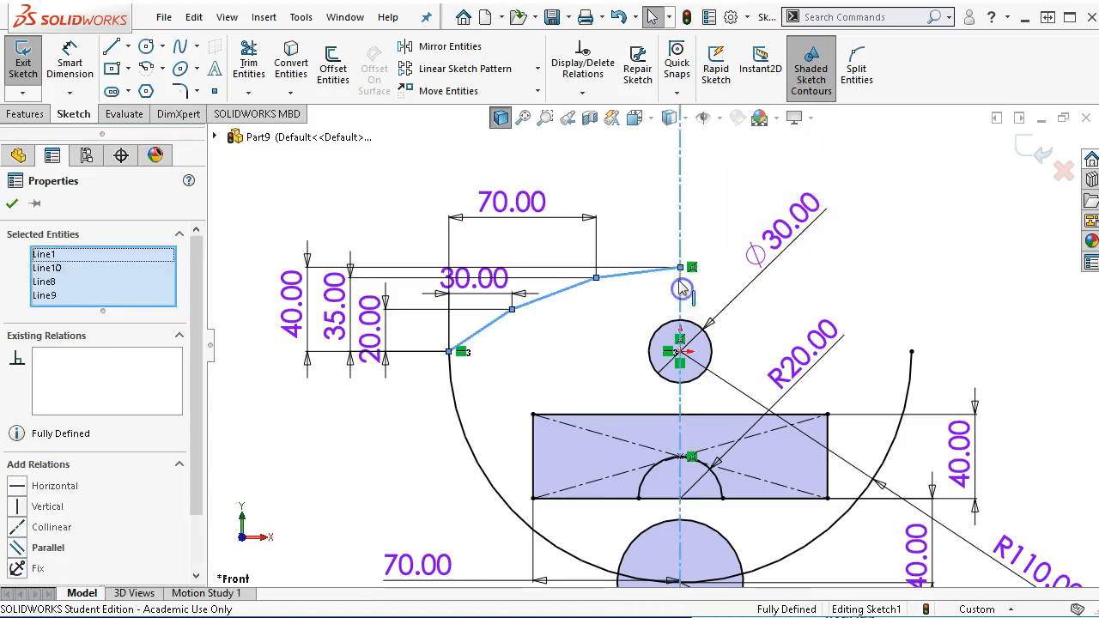
left_click(426, 58)
Extrude the main plate region and the semicircular region inside the rectangle as a blind boss 5 mm deep.
scroll(664, 269, "up", 3)
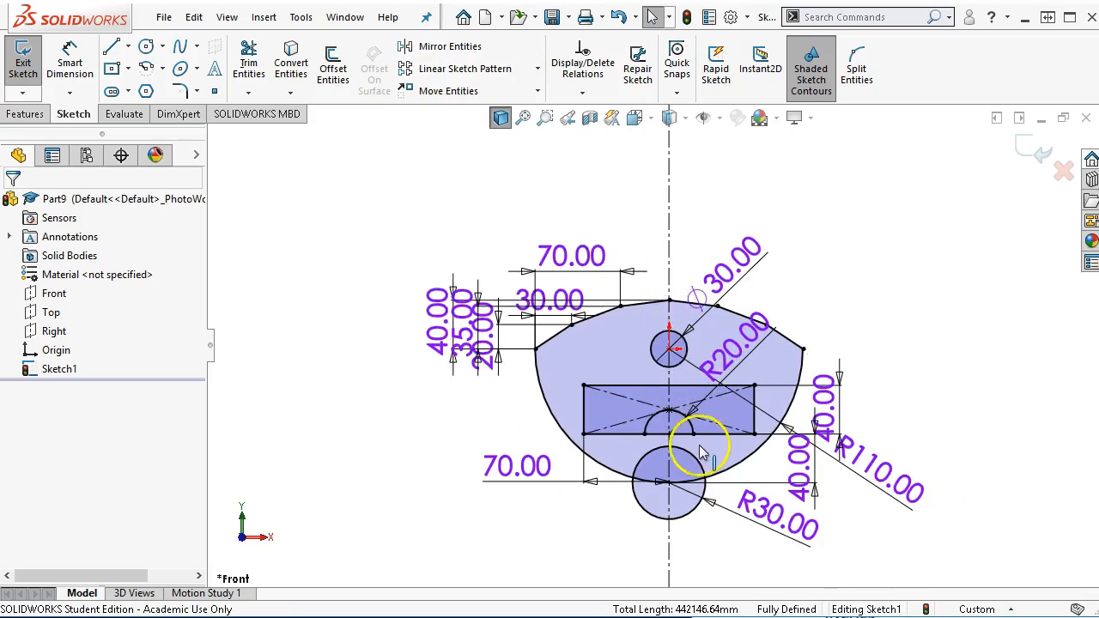
scroll(700, 453, "down", 2)
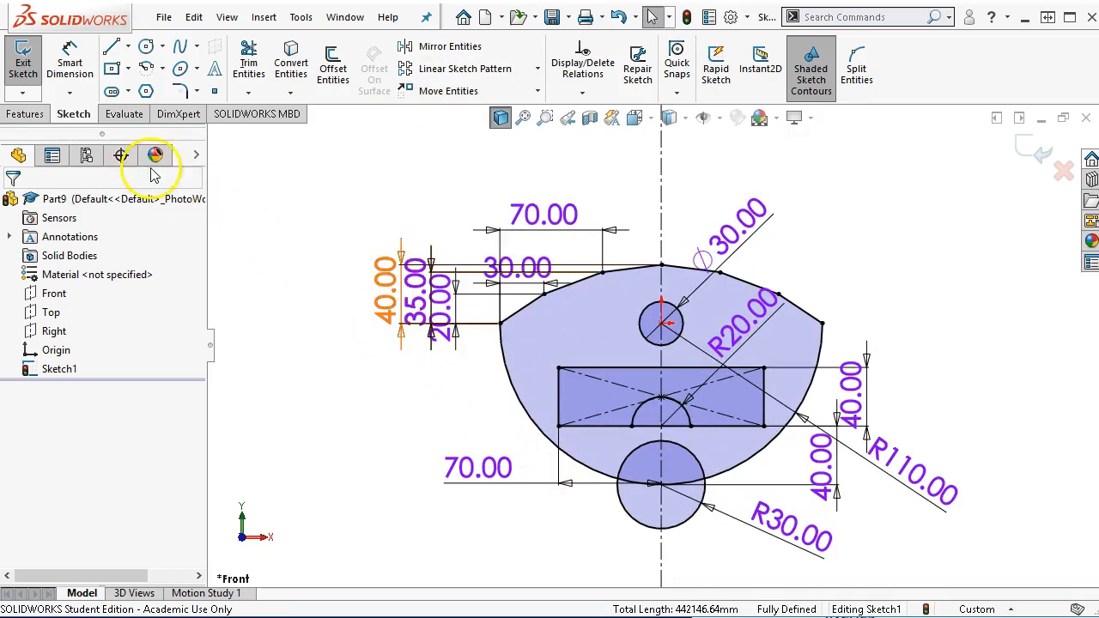
left_click(36, 116)
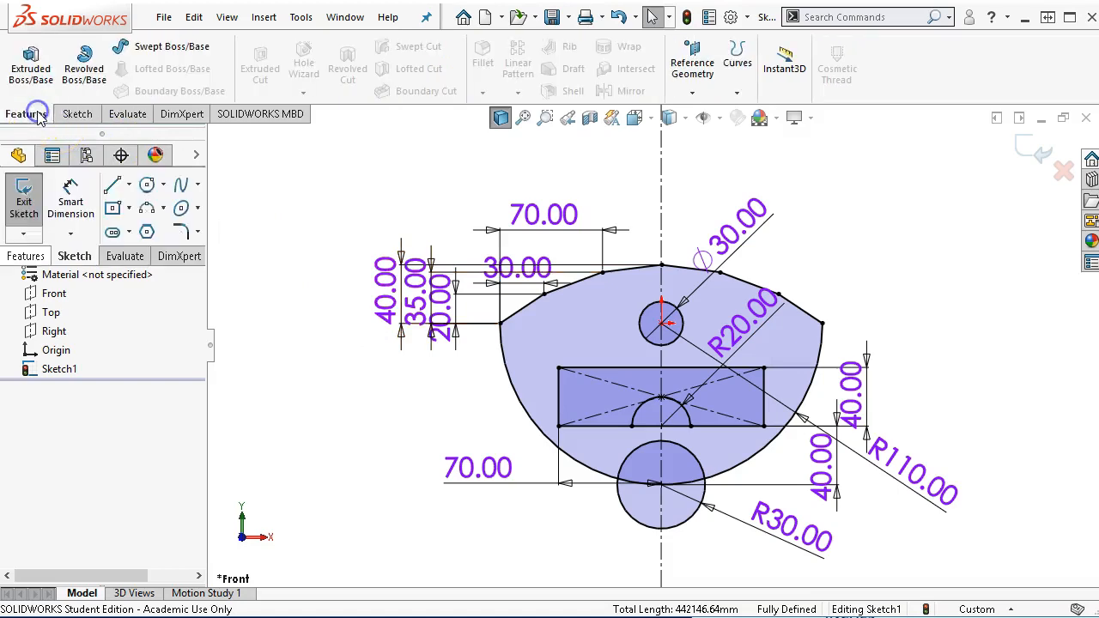
left_click(31, 65)
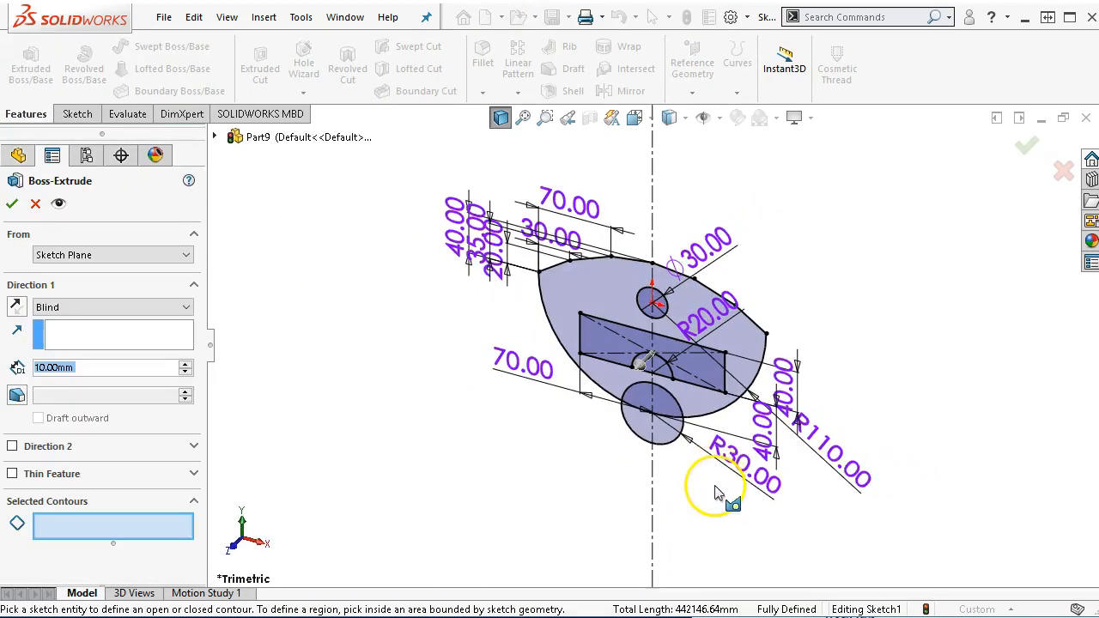
left_click(557, 292)
scroll(646, 389, "down", 3)
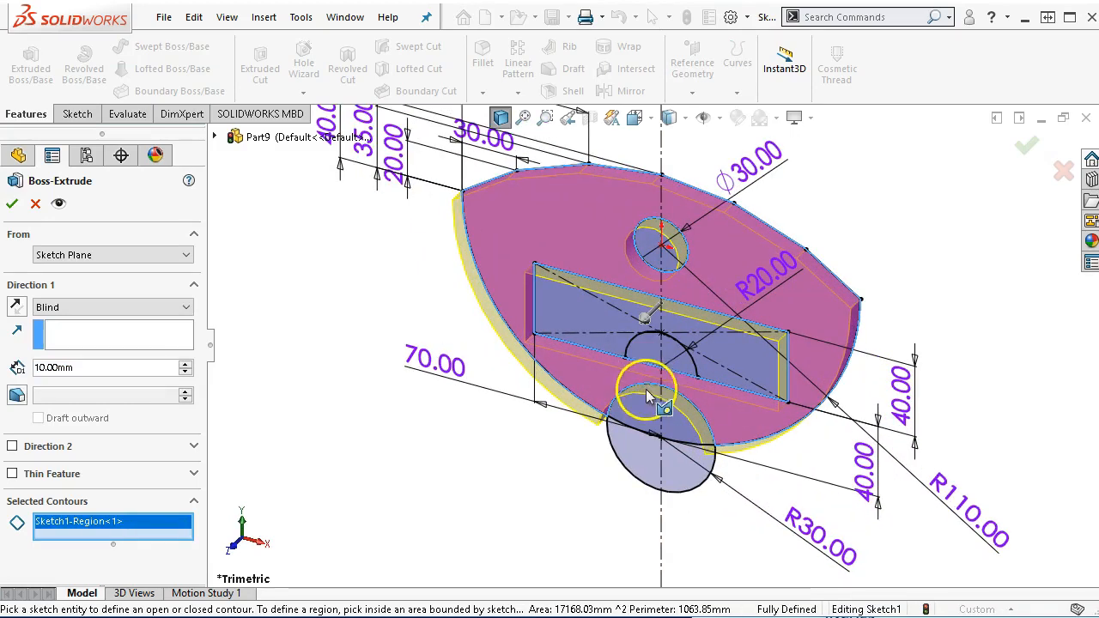
left_click(648, 352)
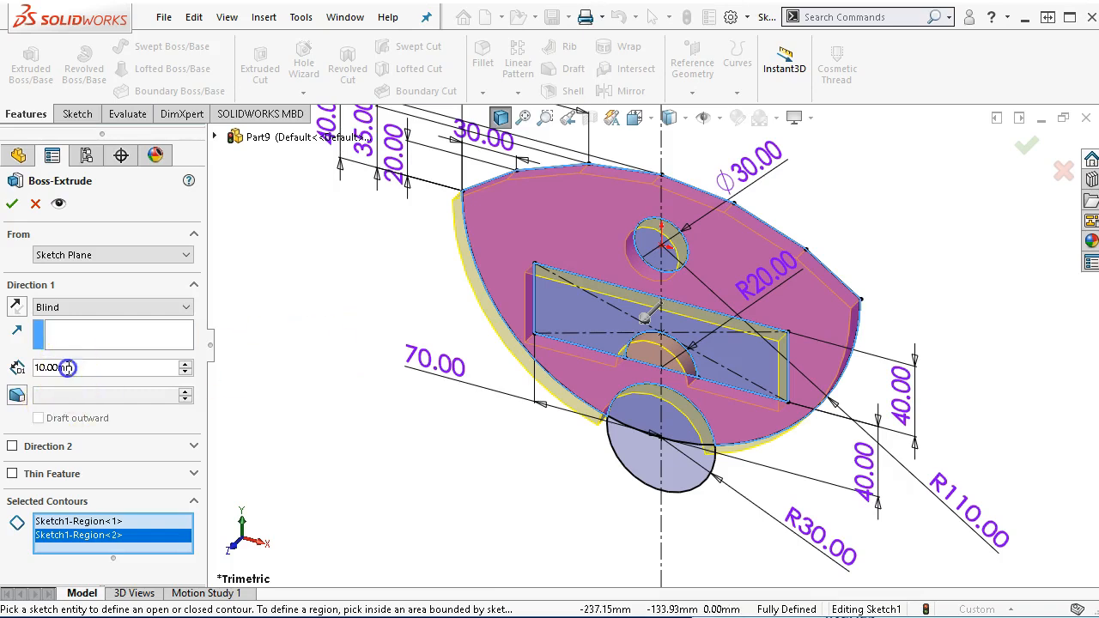
type("5")
key("Return")
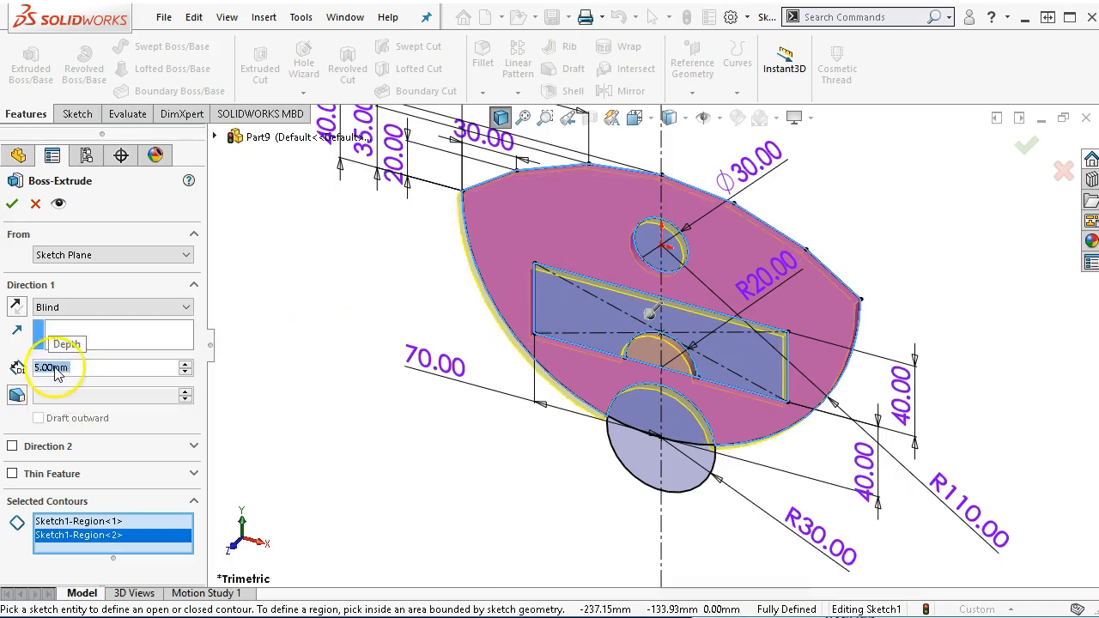
left_click(11, 203)
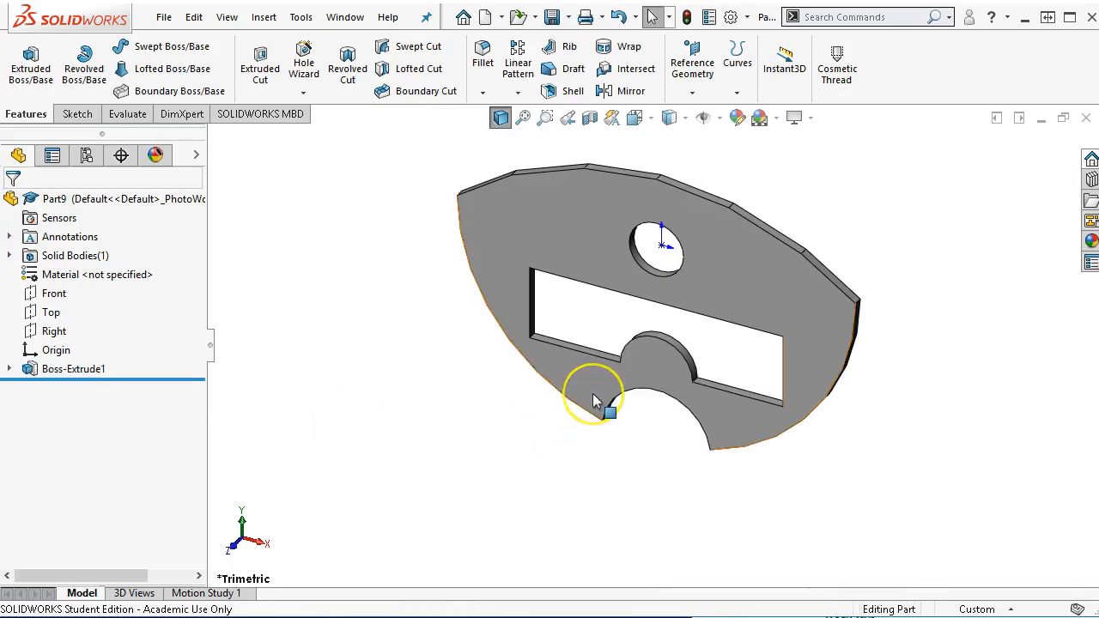
Start a fillet on the six vertical corner edges of the rectangular window and the two corner edges of the plate's lower arc notch.
scroll(595, 401, "down", 2)
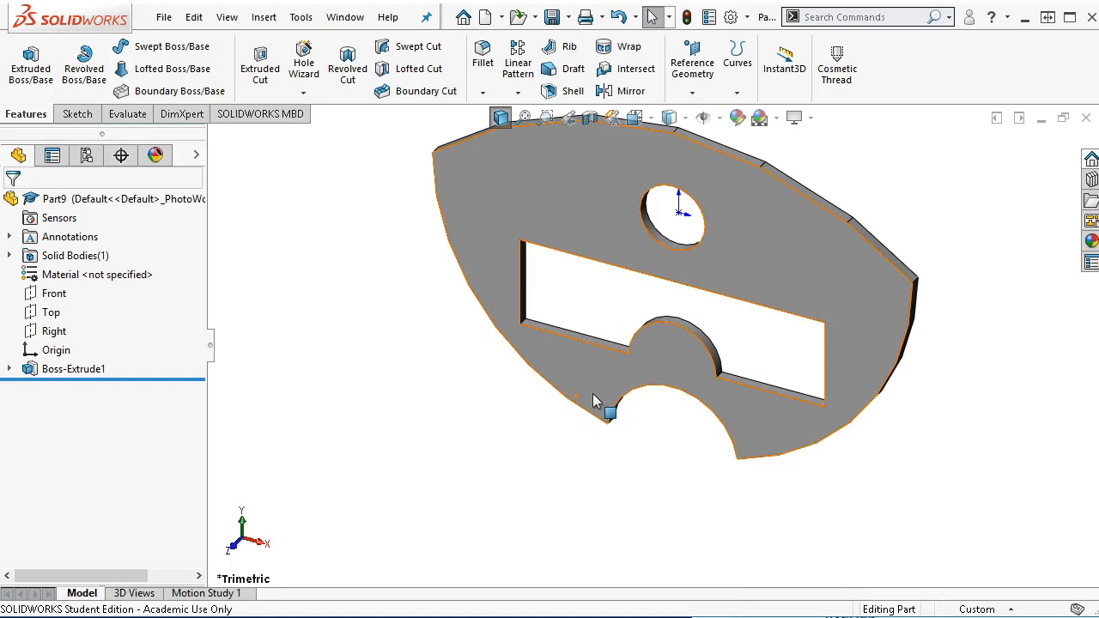
scroll(550, 325, "down", 3)
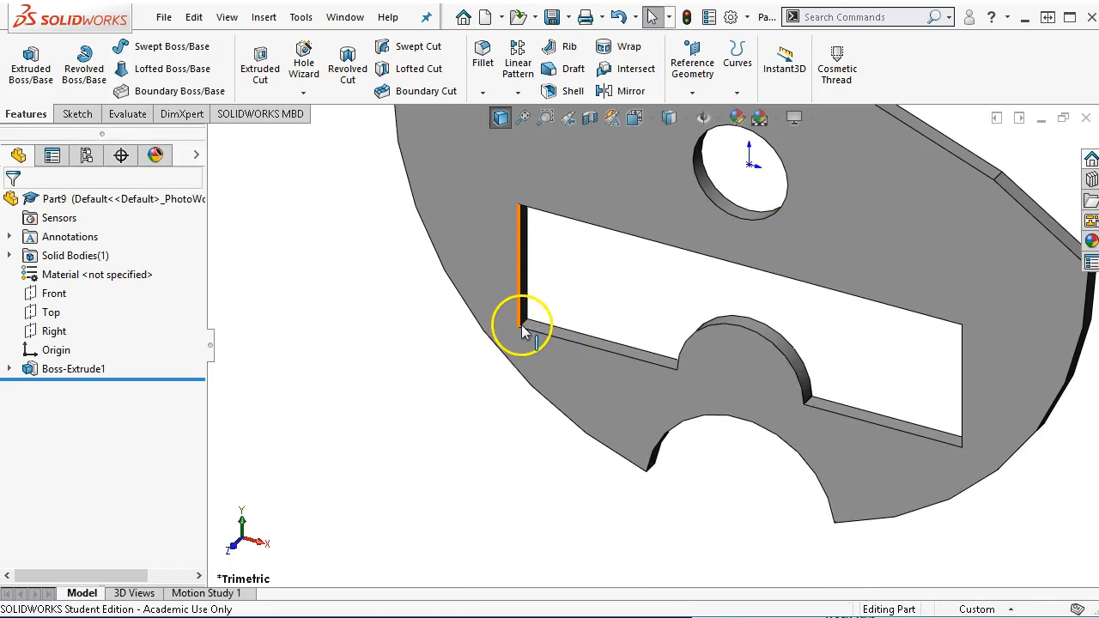
left_click(524, 324)
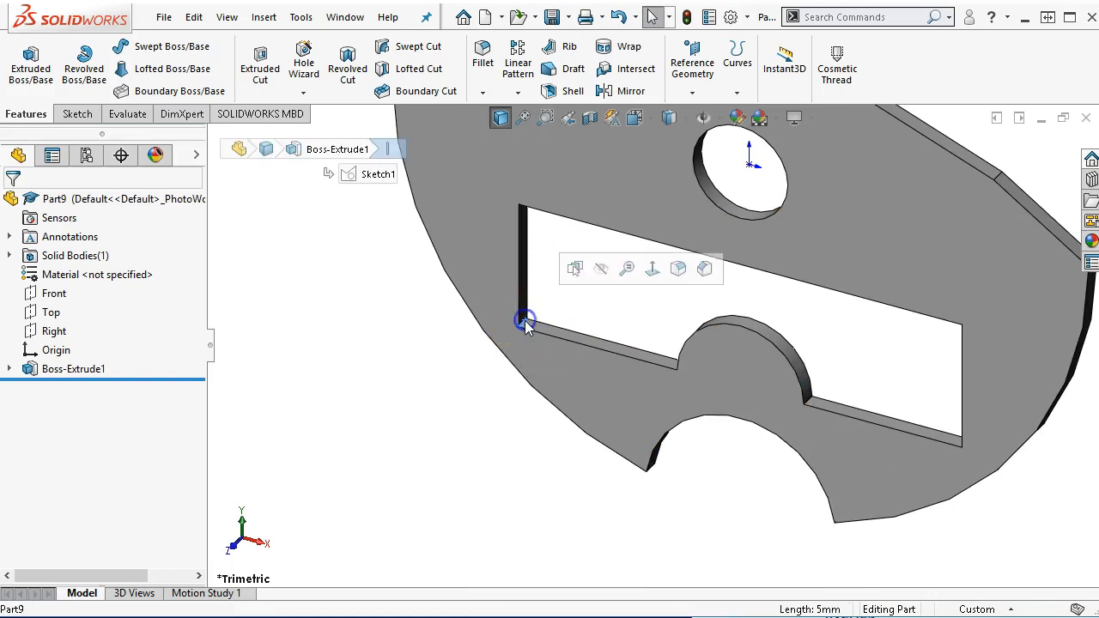
left_click(674, 269)
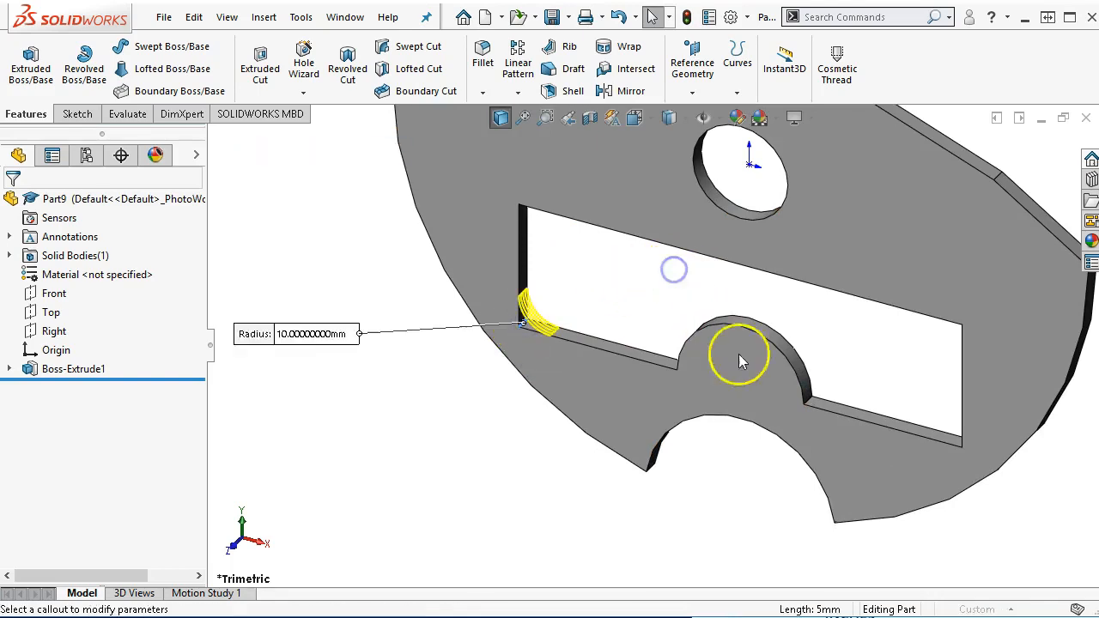
left_click(810, 404)
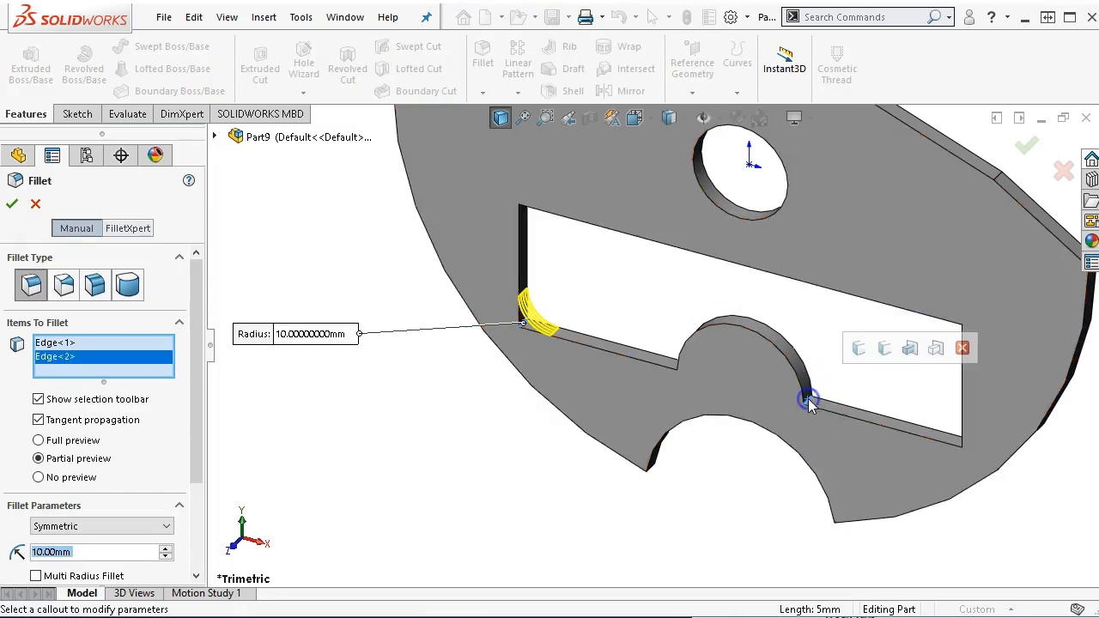
left_click(859, 348)
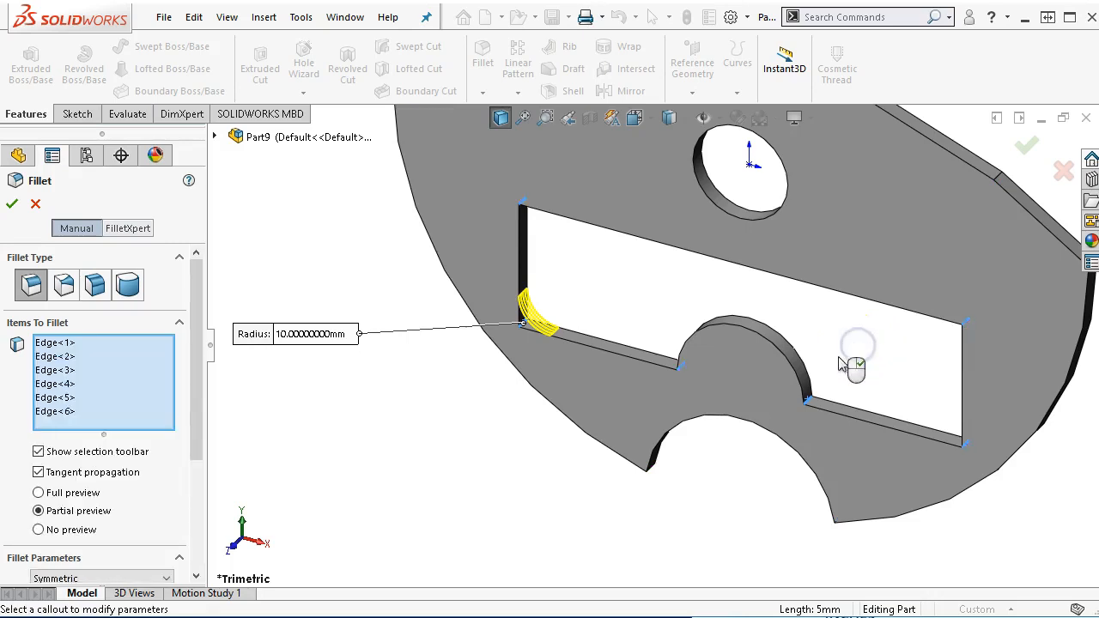
middle_click_drag(490, 489, 489, 277)
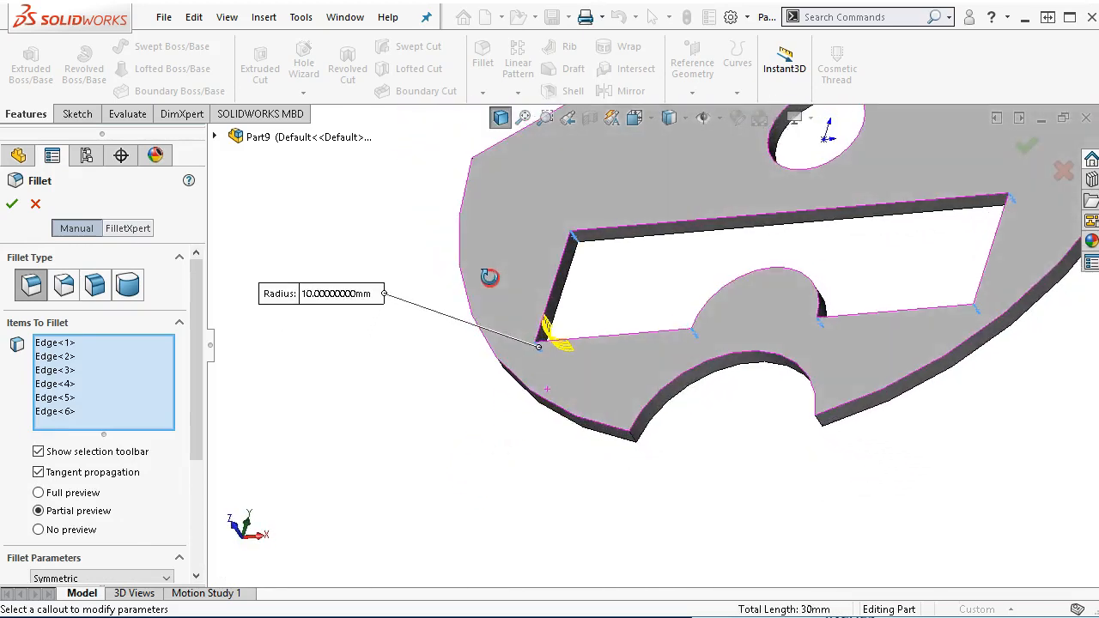
left_click(635, 440)
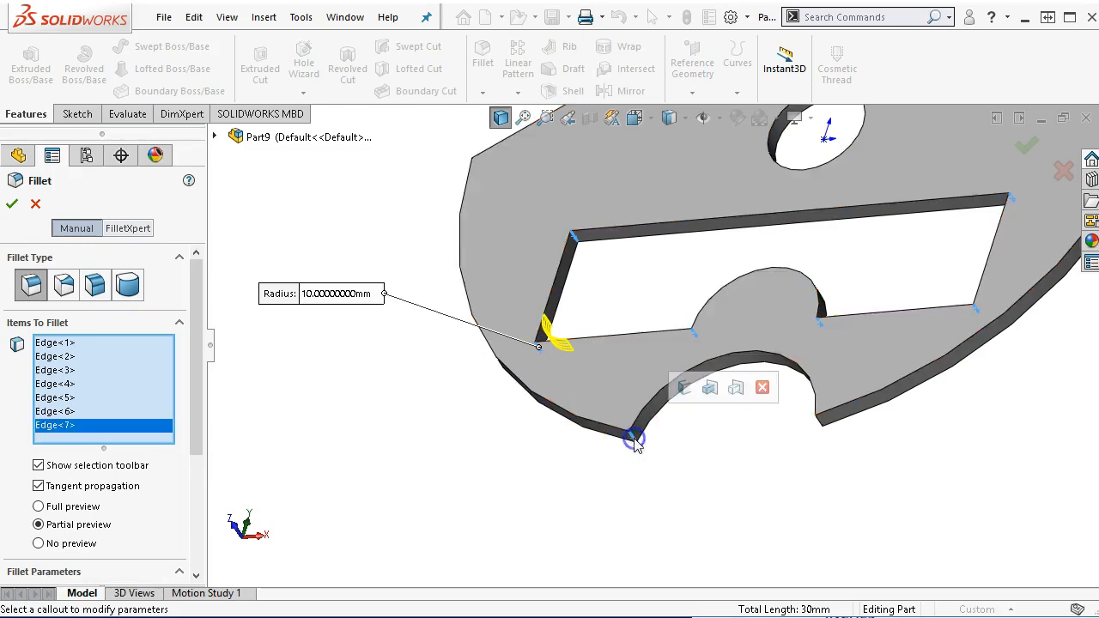
left_click(820, 423)
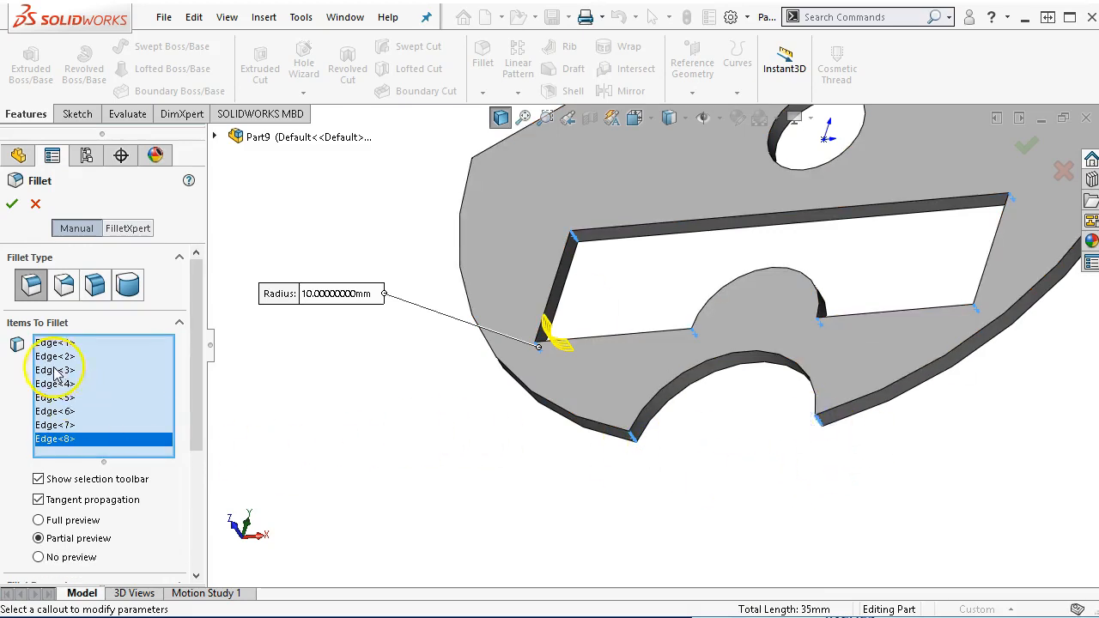
Set the symmetric fillet's radius to 5 mm, apply it to the eight selected edges, and show the plate in Front view.
left_click(320, 294)
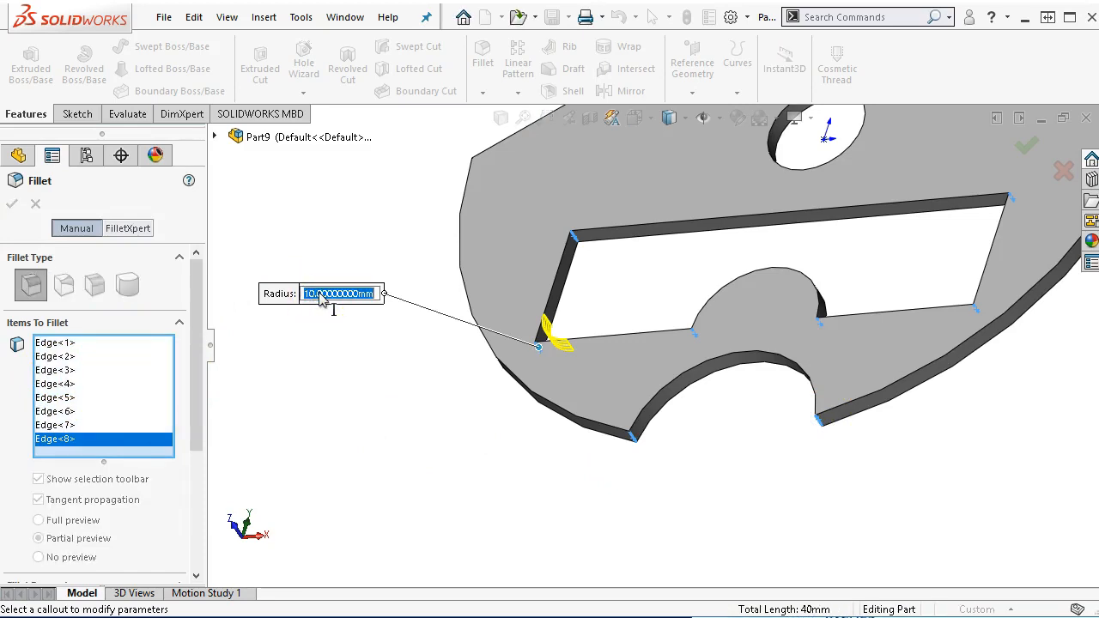
type("5.")
left_click(301, 293)
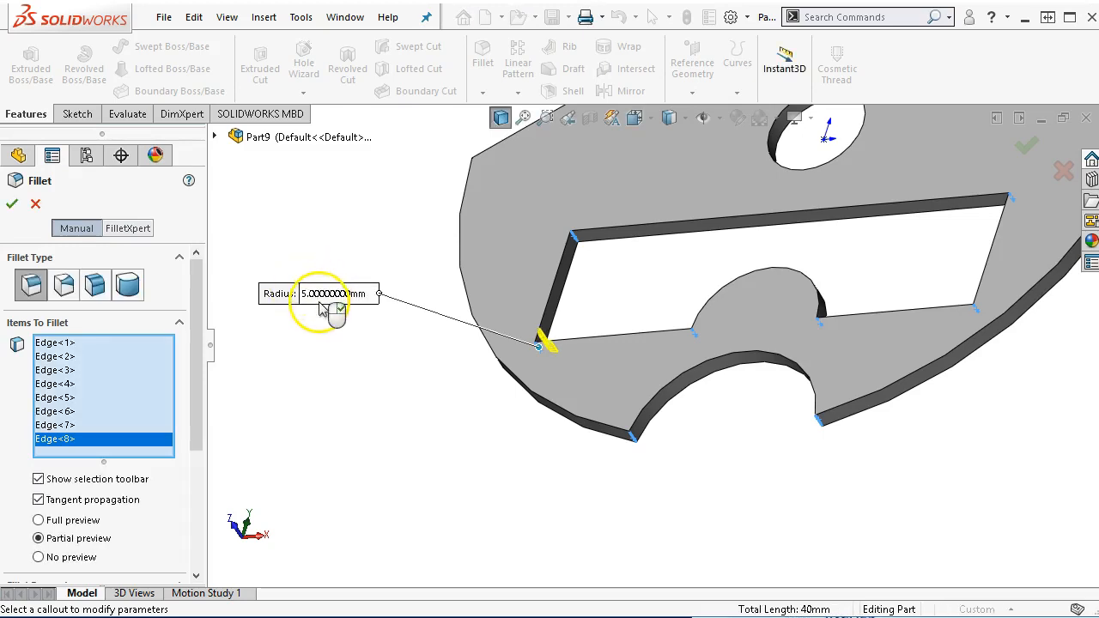
left_click_drag(196, 355, 187, 477)
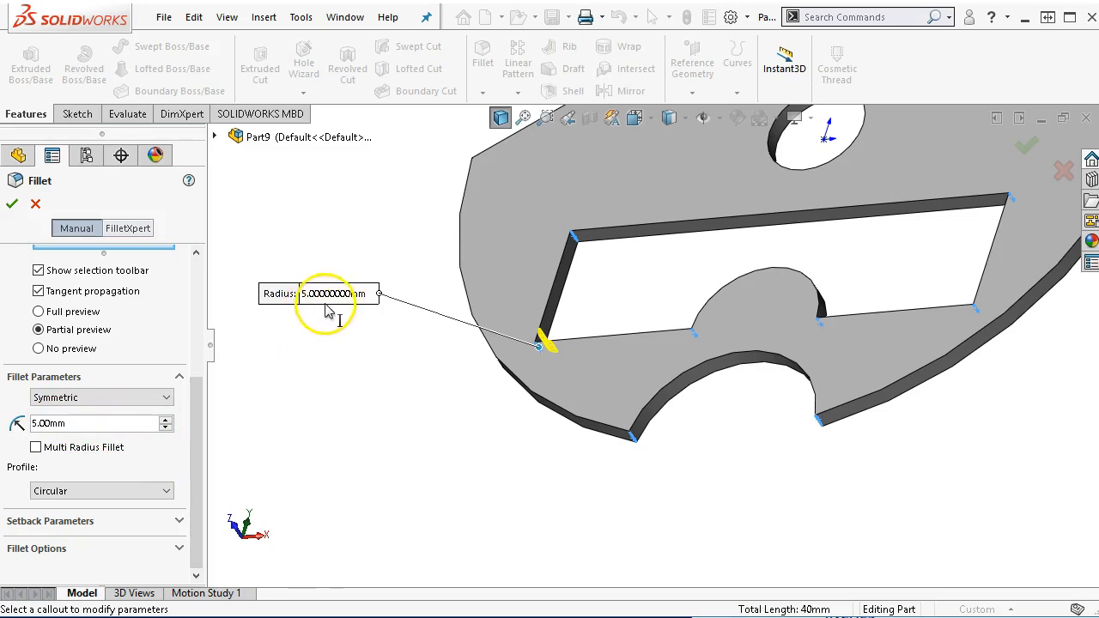
left_click(21, 204)
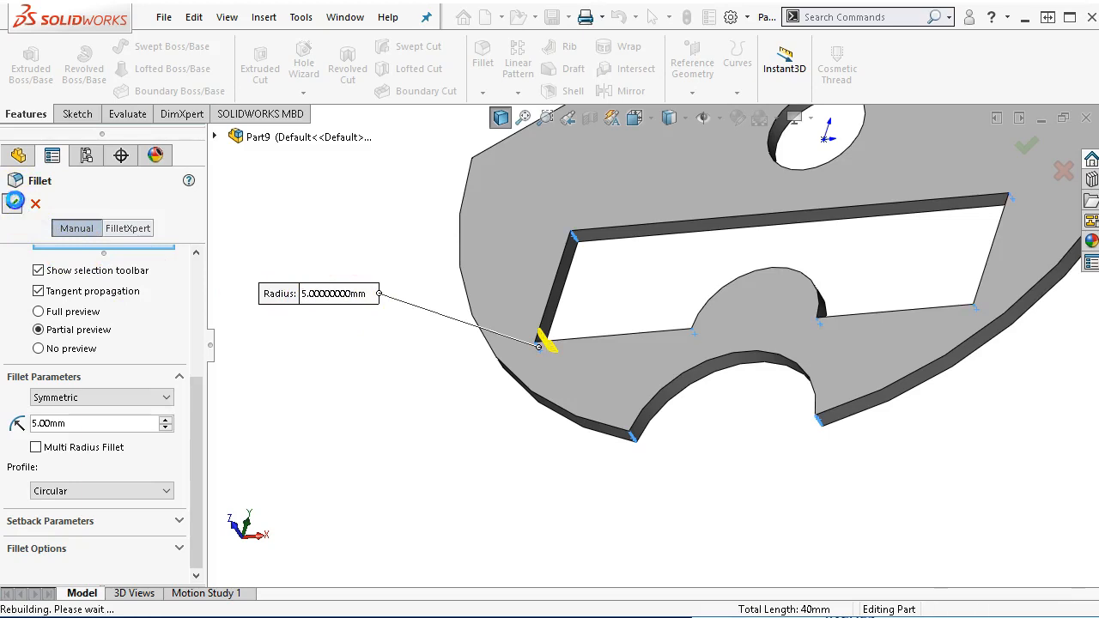
left_click(429, 449)
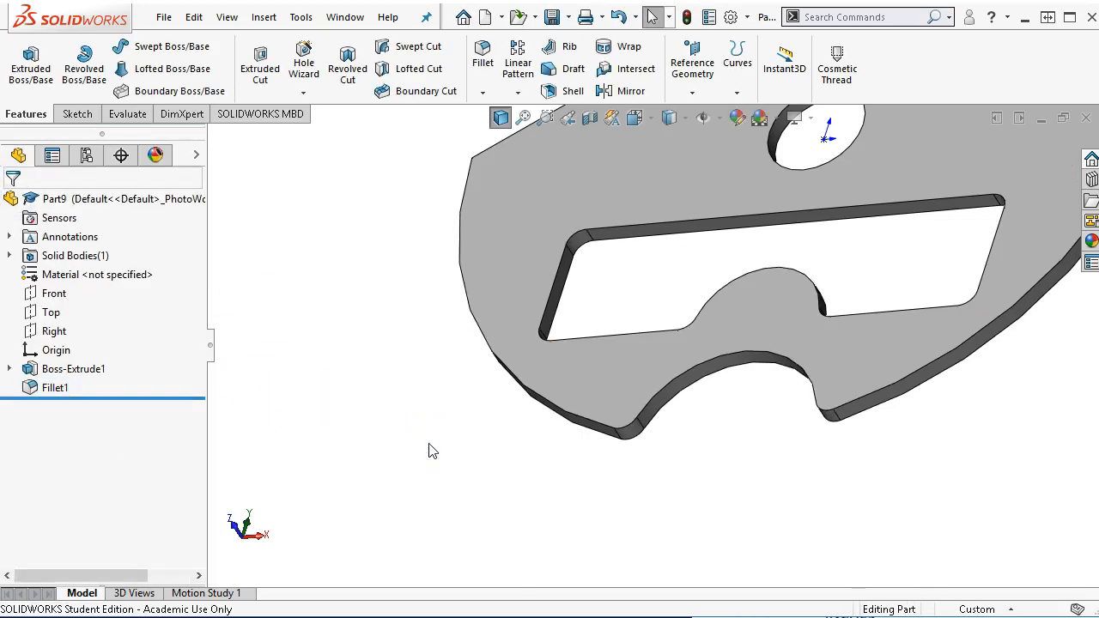
key("ctrl+1")
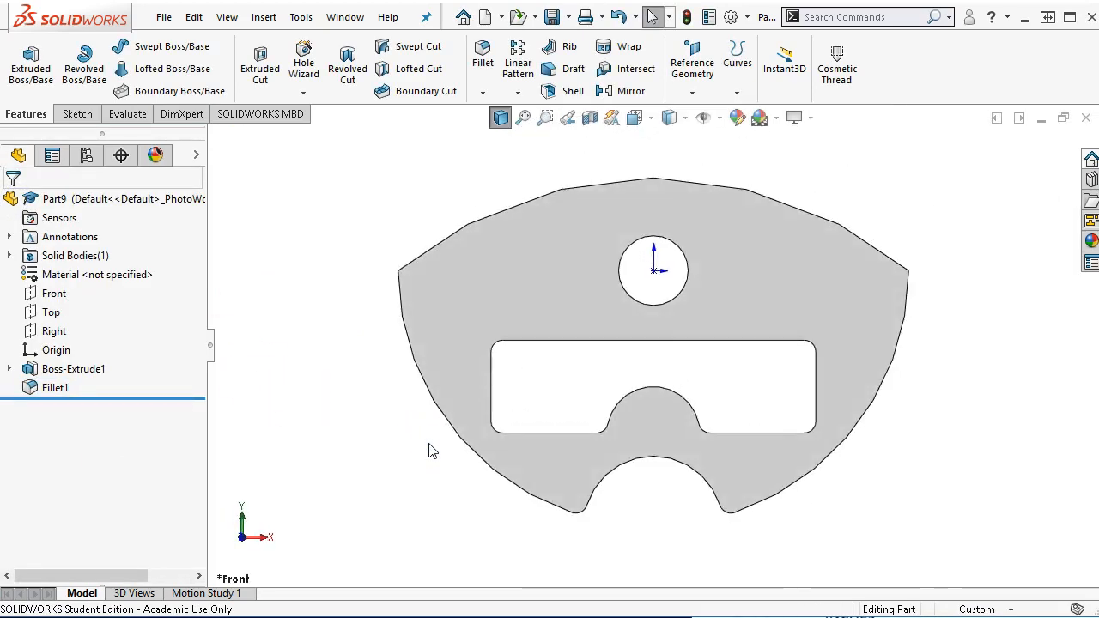